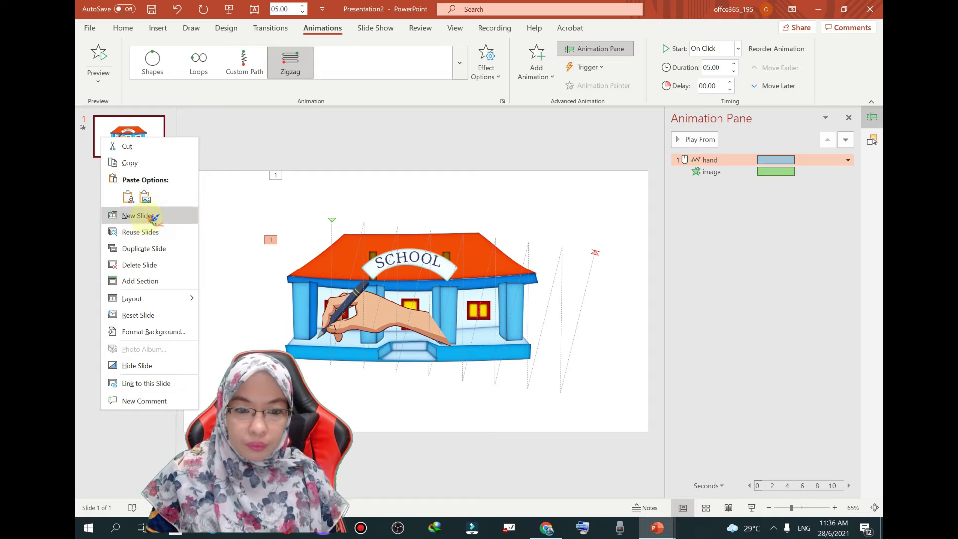
Add a new blank slide after the school slide and close the animation pane.
click(138, 216)
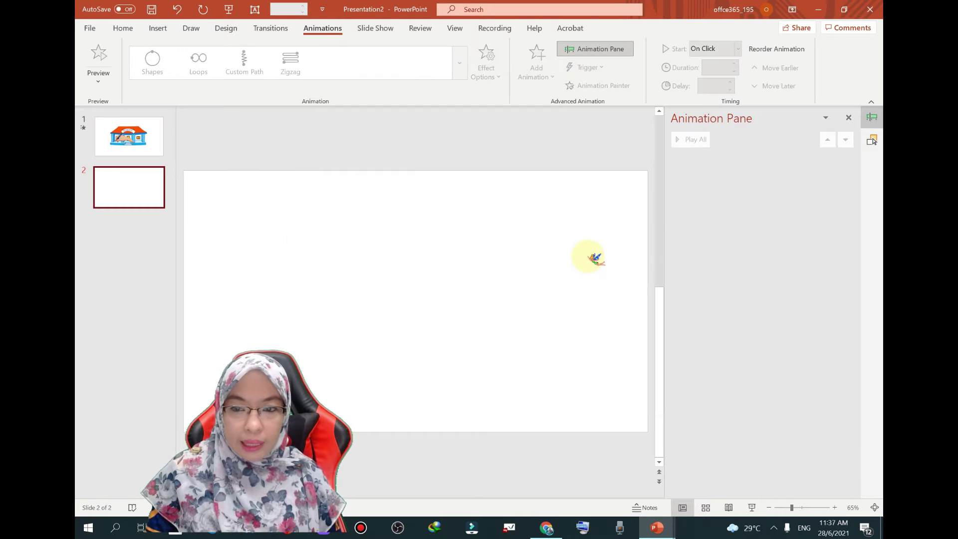
click(850, 120)
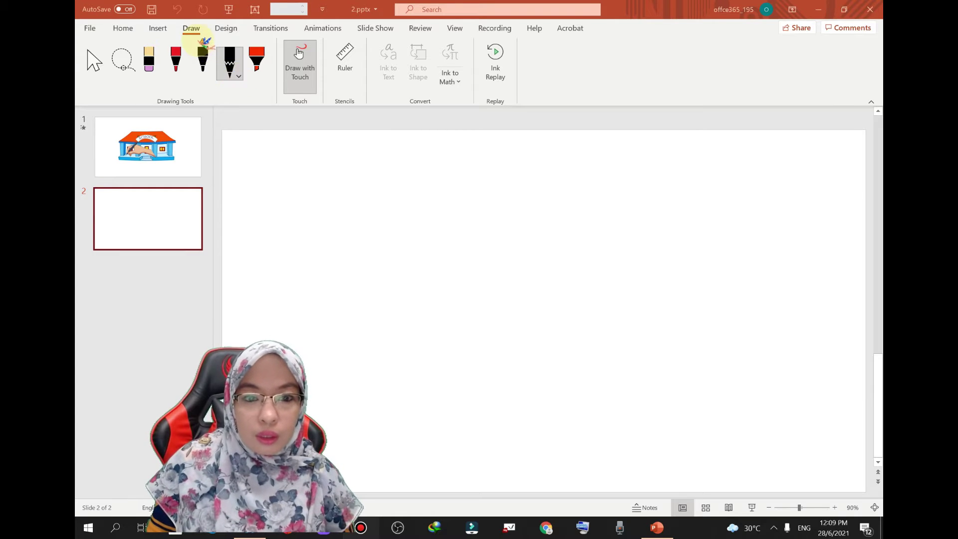
Set the pencil colour to green and sketch a clump of long leaves and four flower stems on slide 2.
click(240, 75)
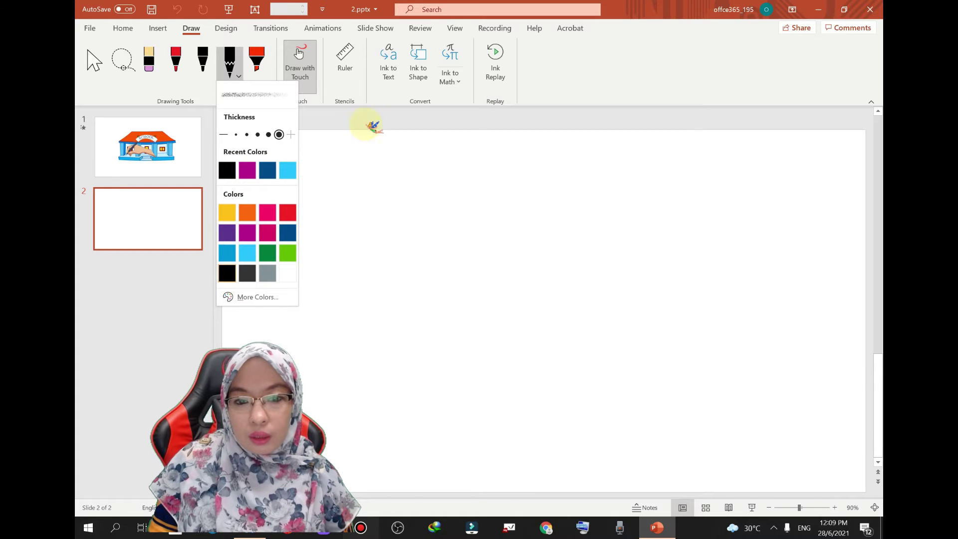
click(268, 253)
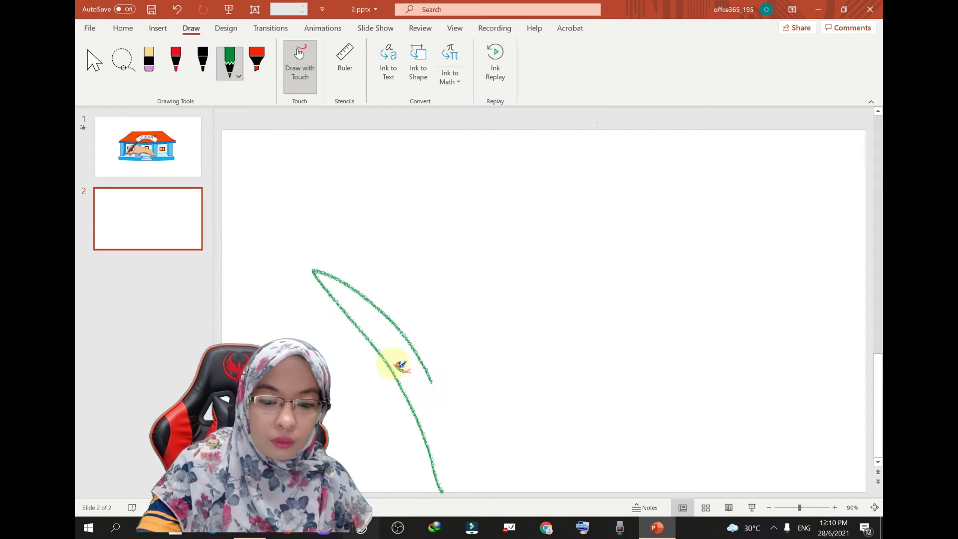
mouse_move(469, 482)
mouse_down()
mouse_move(424, 245)
mouse_move(526, 230)
mouse_move(594, 259)
mouse_move(673, 249)
mouse_move(551, 494)
mouse_up()
drag(379, 252, 451, 424)
drag(461, 231, 487, 431)
drag(554, 239, 519, 414)
drag(646, 215, 590, 338)
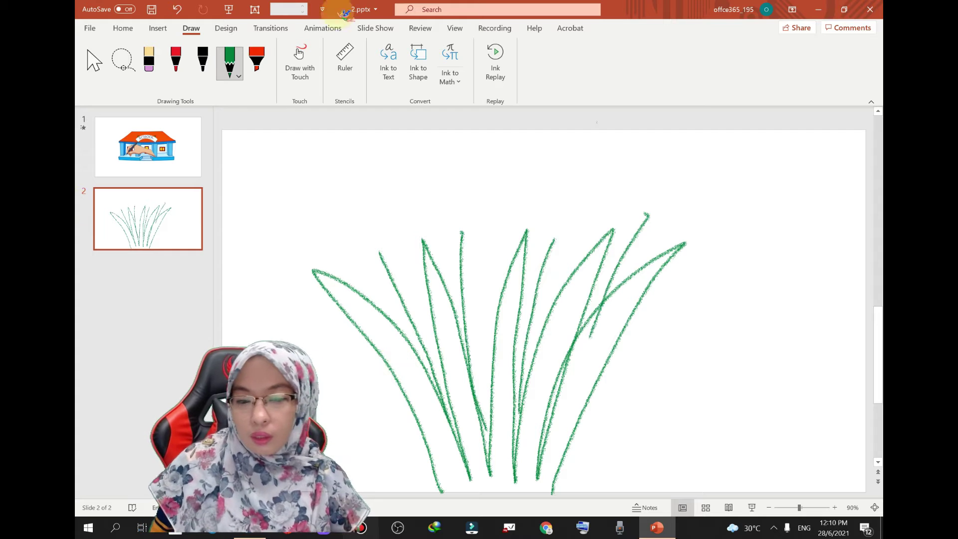
Set the pencil colour to red and draw a five-petal flower on the leftmost stem, undoing stray strokes.
click(231, 64)
click(287, 212)
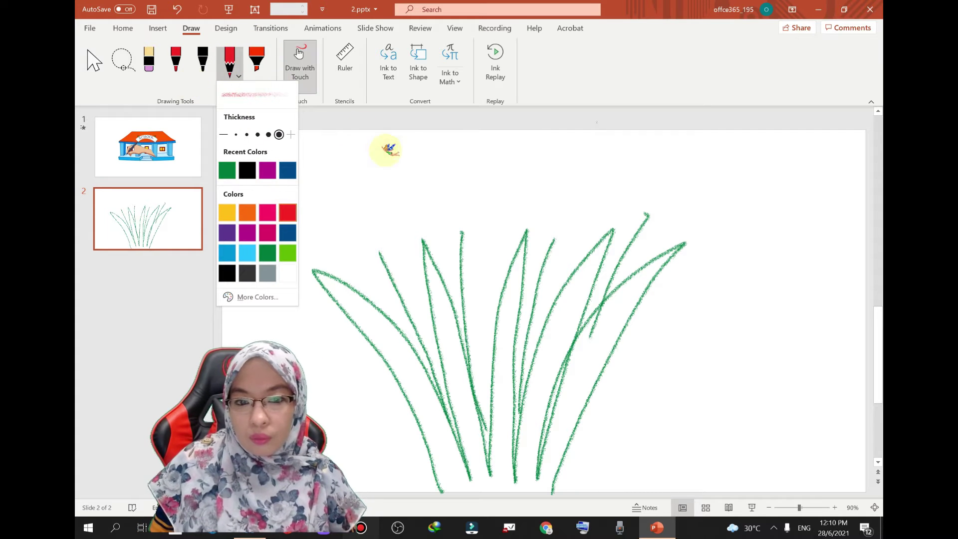
click(693, 66)
mouse_move(352, 242)
mouse_down()
mouse_move(374, 202)
mouse_move(396, 242)
mouse_up()
click(177, 9)
click(177, 9)
click(148, 63)
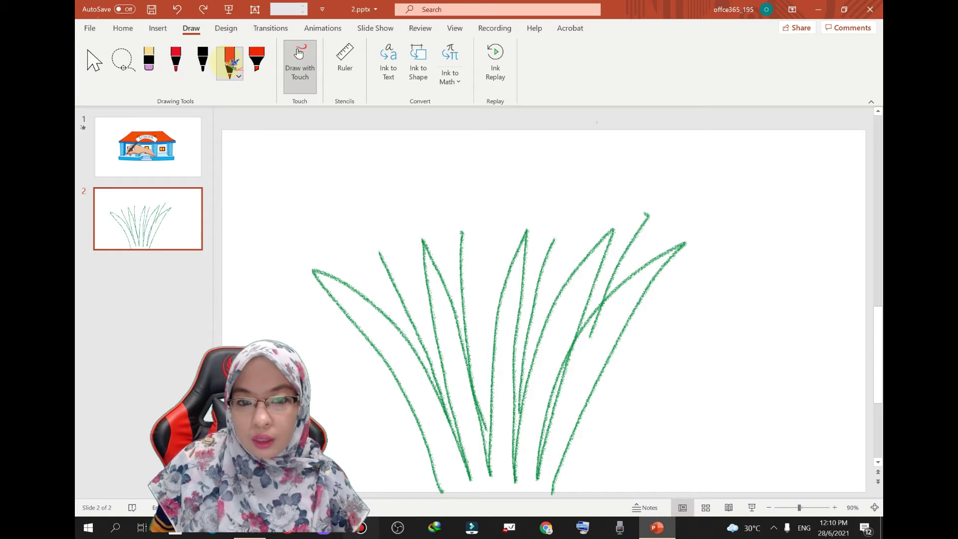
drag(368, 210, 372, 209)
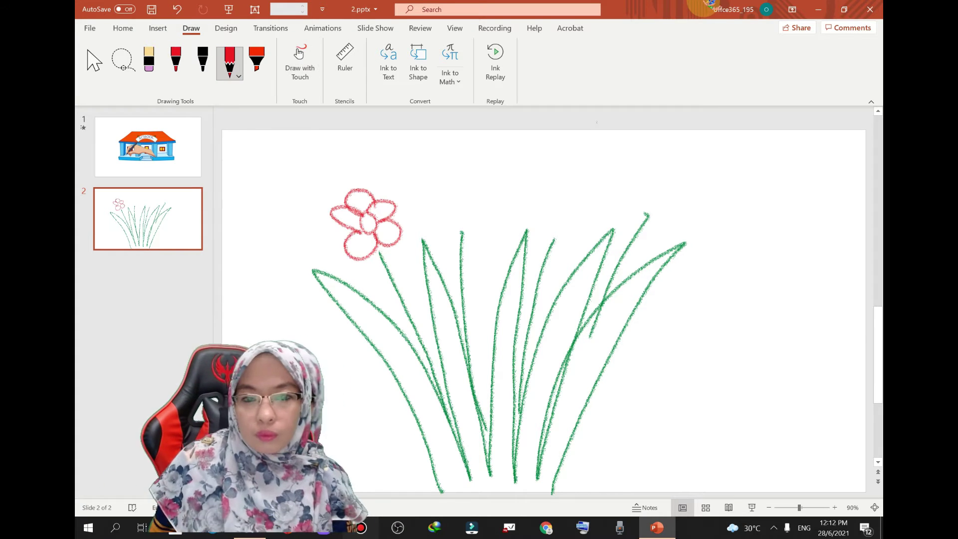
Set the pencil colour to orange and draw a larger five-petal flower on the second stem, undoing unsuccessful strokes.
click(229, 62)
click(247, 212)
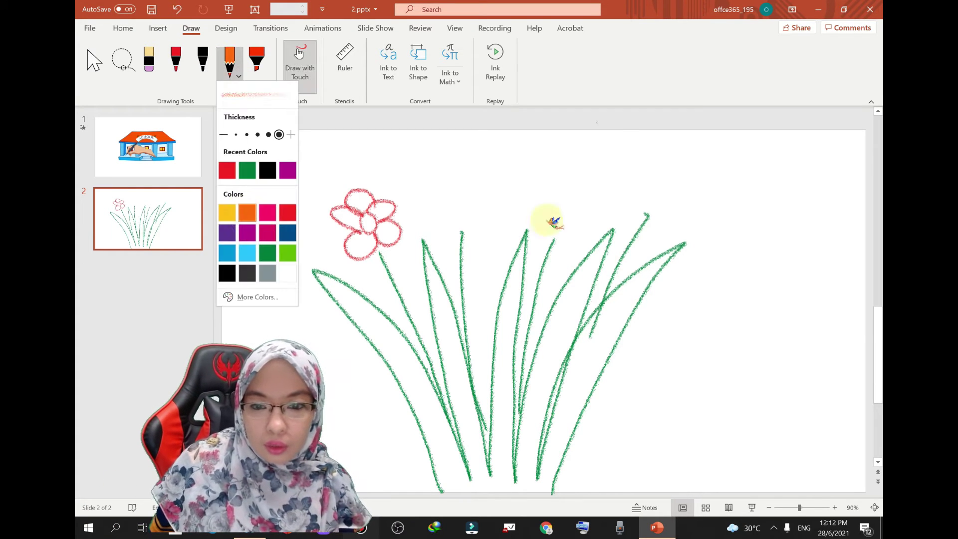
click(413, 125)
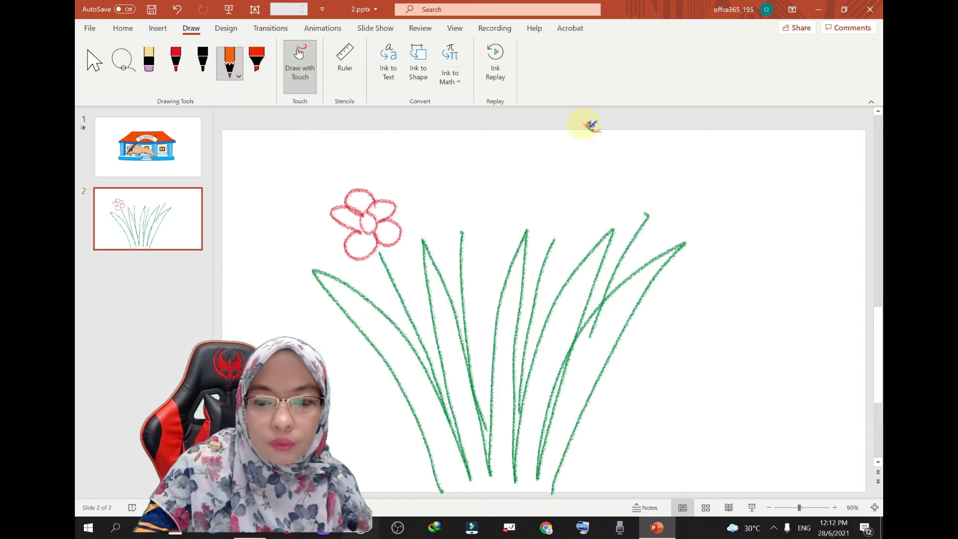
click(176, 9)
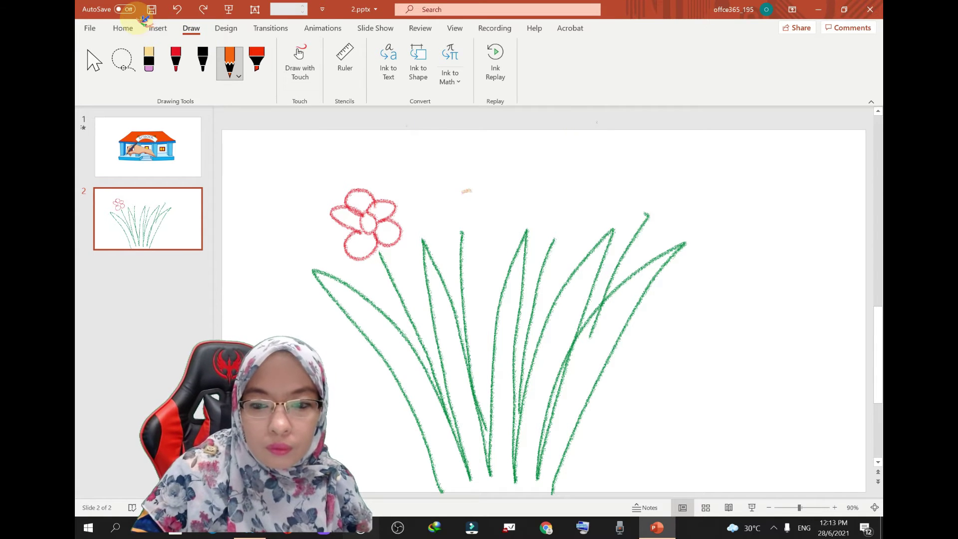
click(178, 9)
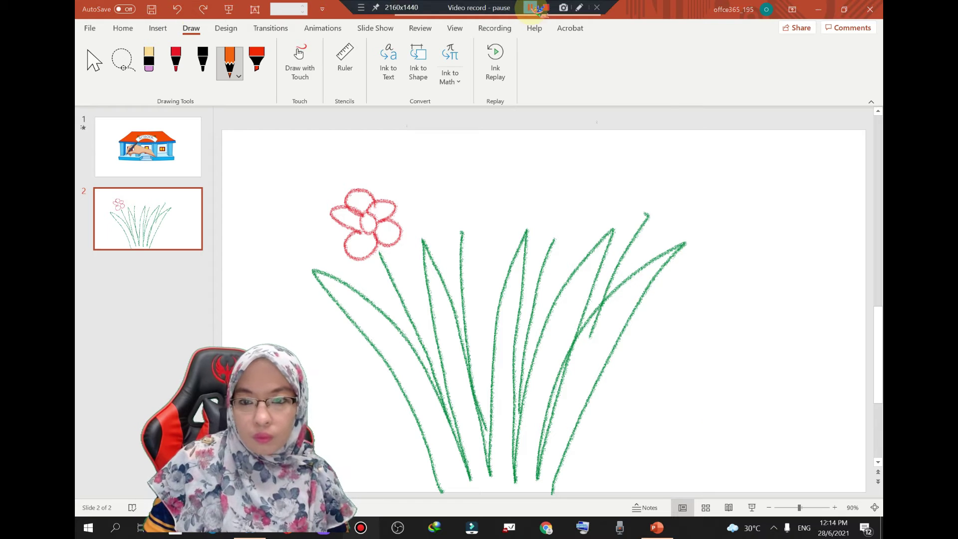
key(ctrl+y)
key(ctrl+y)
key(ctrl+y)
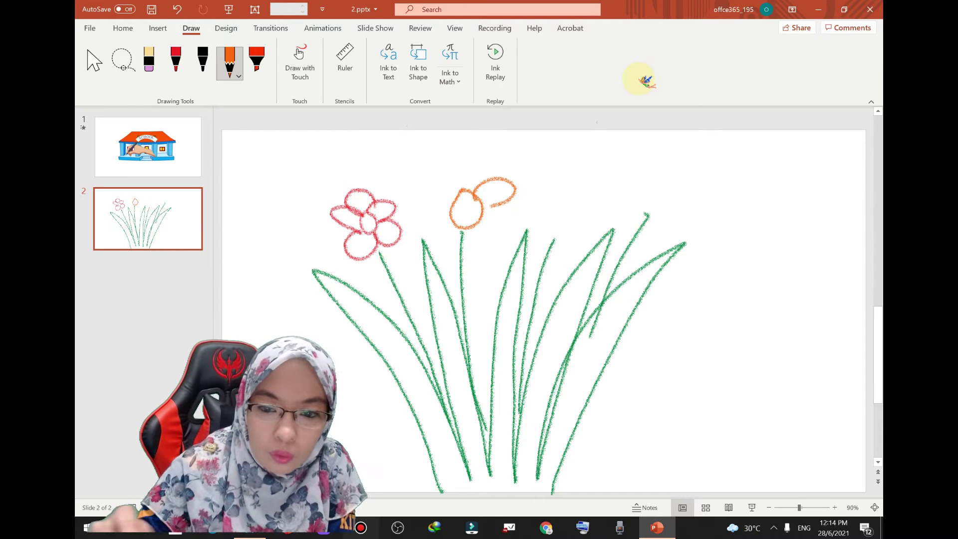
click(176, 9)
click(176, 9)
key(ctrl+y)
key(ctrl+y)
key(ctrl+y)
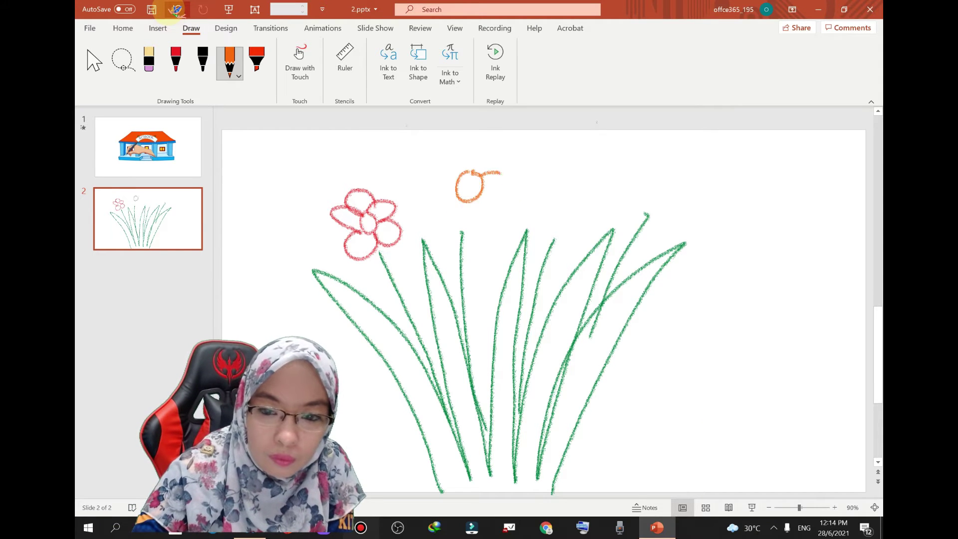
Set the pencil colour to light blue and draw a five-petal flower on the third stem, undoing misplaced strokes.
click(230, 62)
click(247, 253)
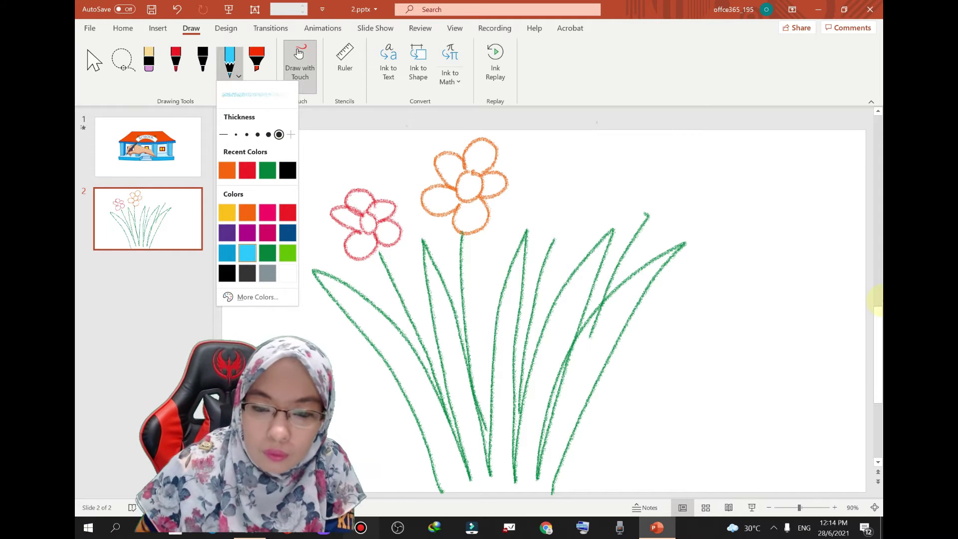
click(798, 185)
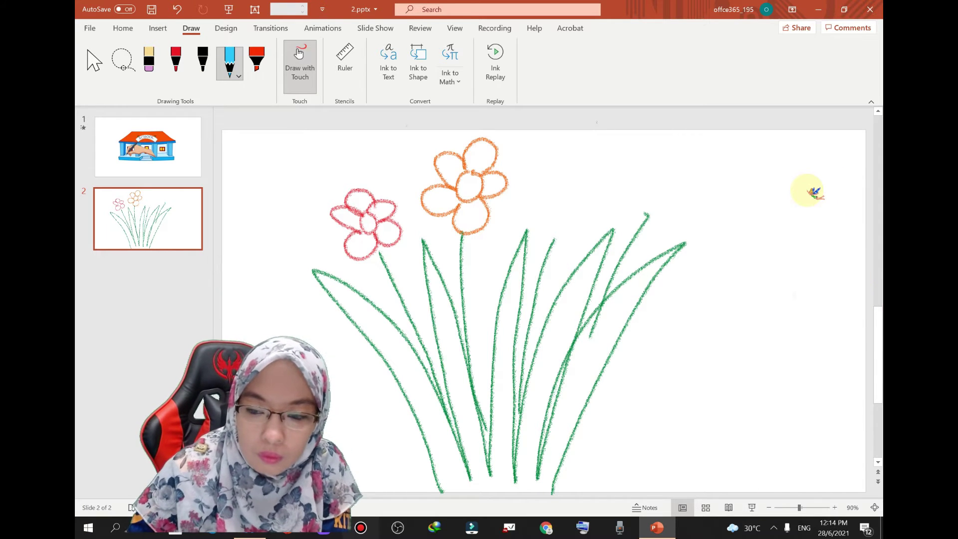
click(229, 63)
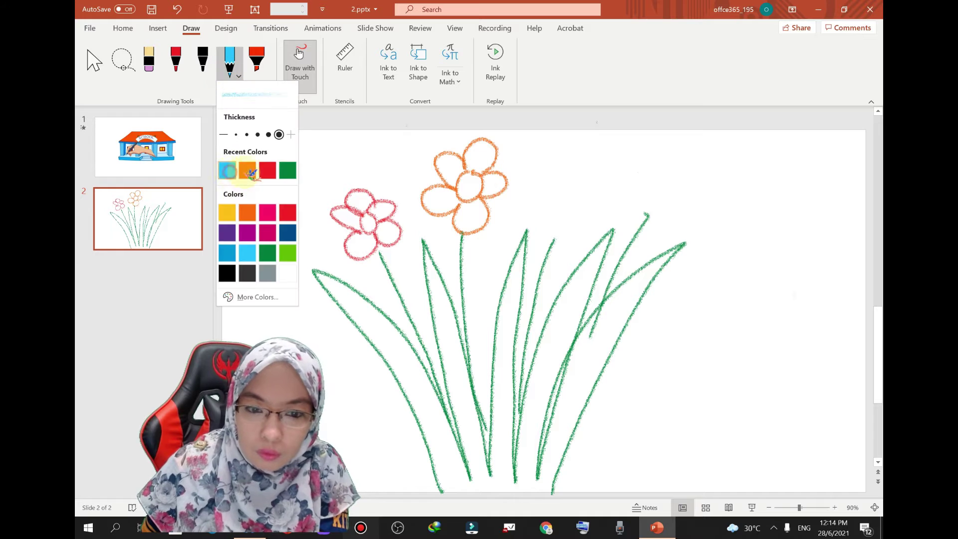
click(530, 274)
scroll(706, 227, up, 1)
scroll(706, 227, down, 1)
mouse_move(736, 285)
mouse_down()
mouse_move(704, 339)
mouse_move(734, 286)
mouse_up()
click(179, 9)
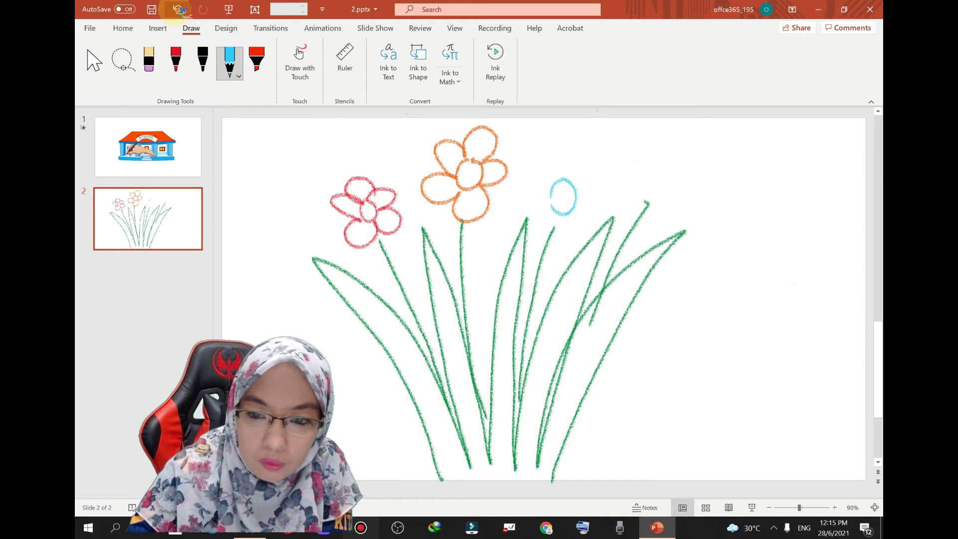
double_click(151, 61)
drag(556, 188, 590, 196)
click(229, 59)
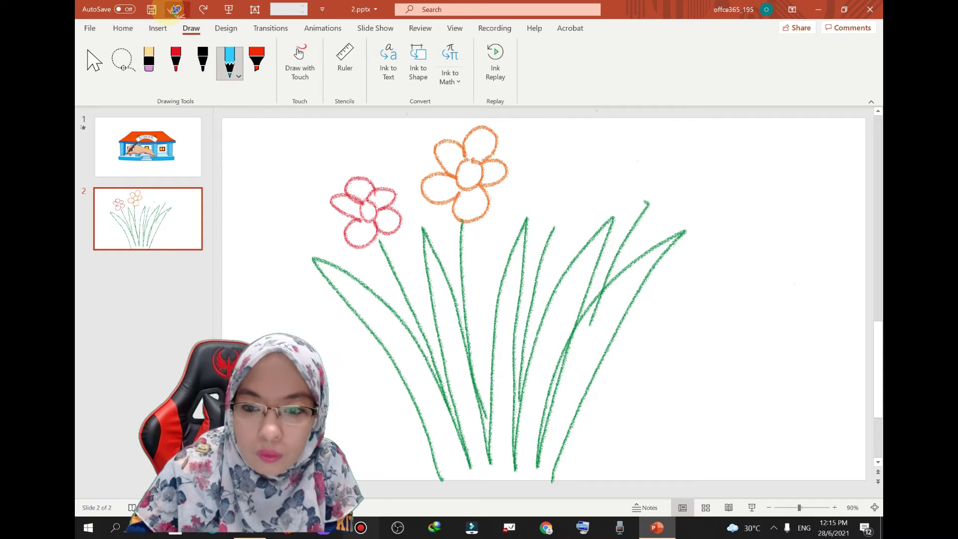
click(176, 9)
drag(571, 189, 581, 192)
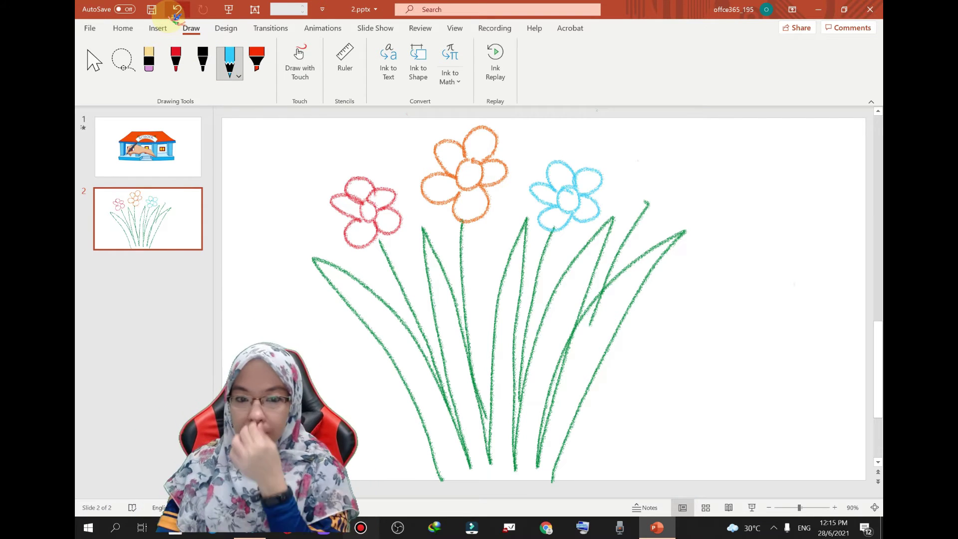
Set the pencil colour to purple and draw a five-petal flower on the rightmost stem.
click(229, 61)
click(232, 233)
mouse_move(661, 170)
mouse_down()
mouse_move(651, 198)
mouse_move(693, 189)
mouse_move(646, 204)
mouse_up()
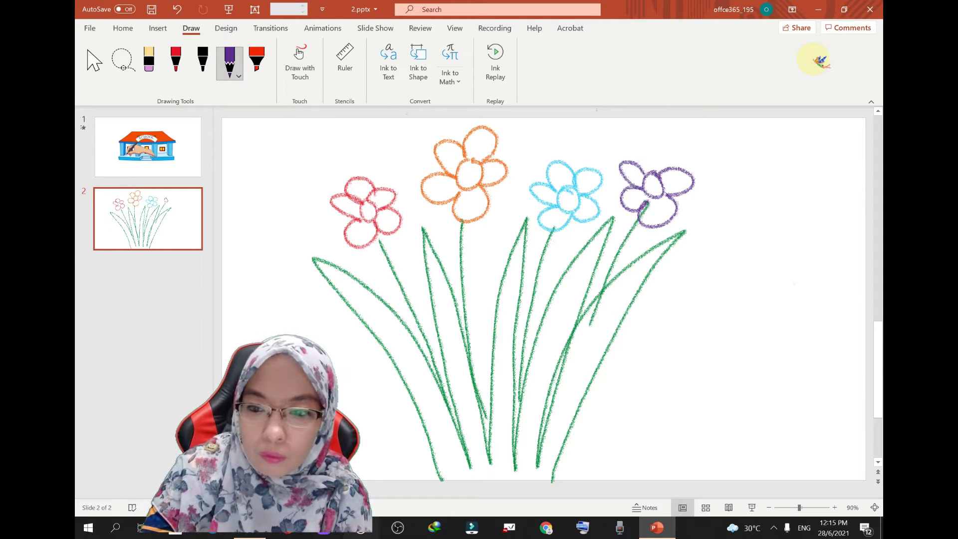
drag(654, 148, 664, 172)
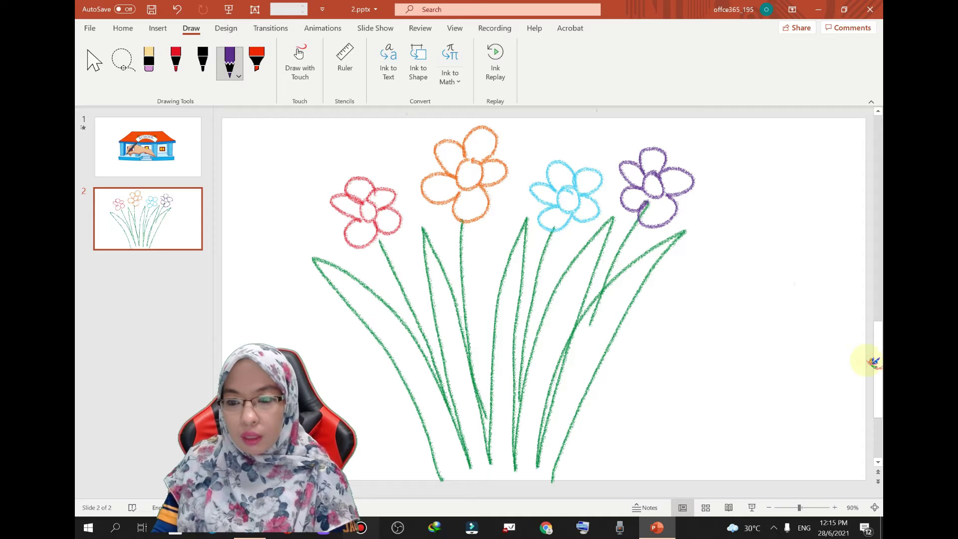
Apply the Replay animation to all the ink drawings on slide 2 and set them to start After Previous.
click(768, 507)
click(769, 508)
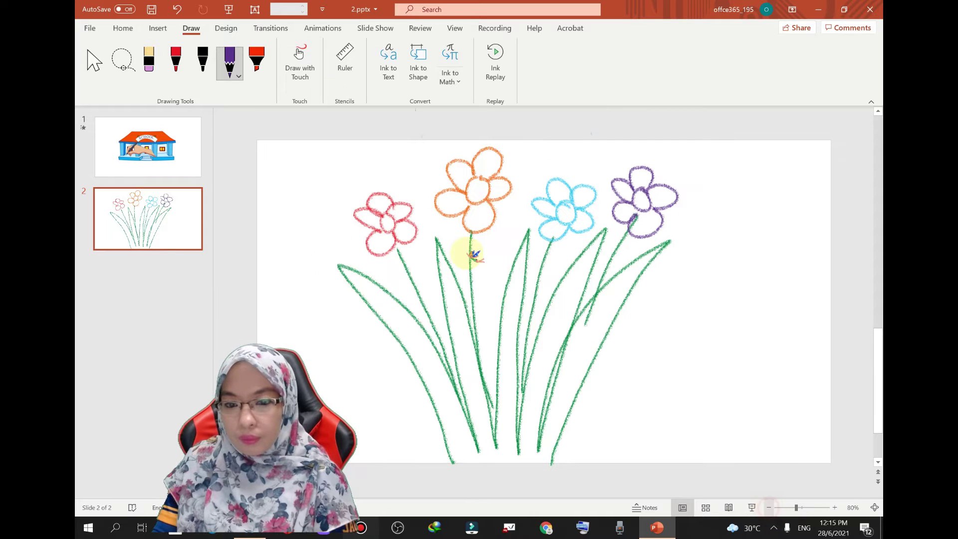
click(321, 31)
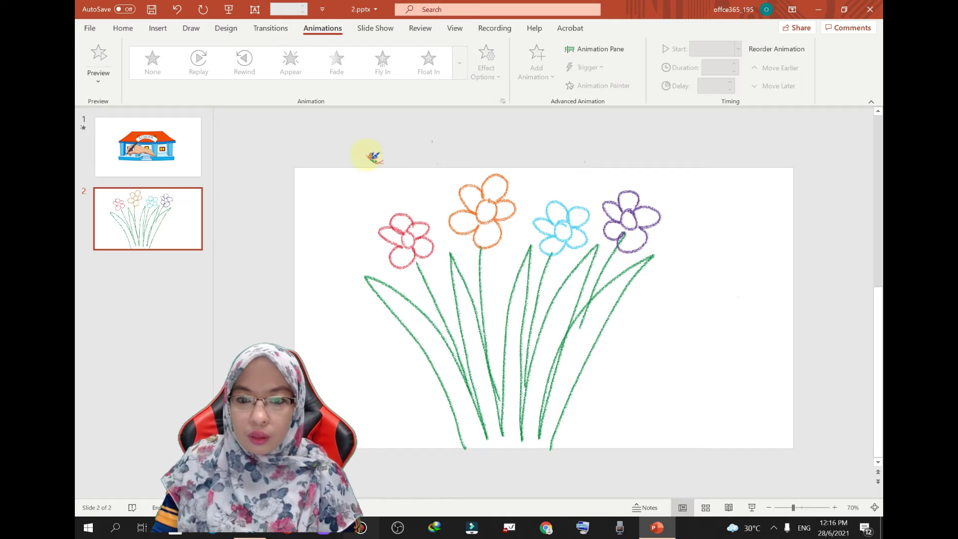
mouse_move(311, 158)
mouse_down()
mouse_move(584, 449)
mouse_move(699, 478)
mouse_up()
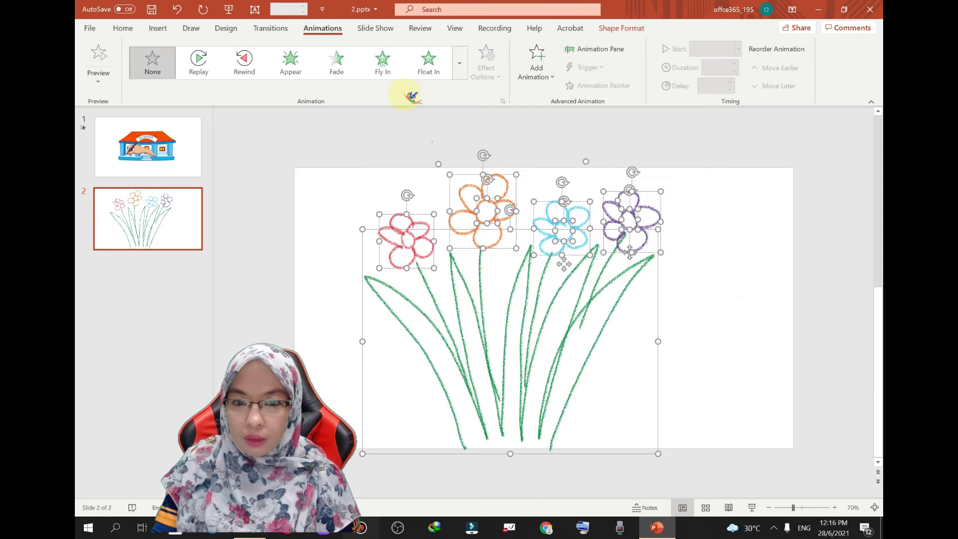
click(199, 60)
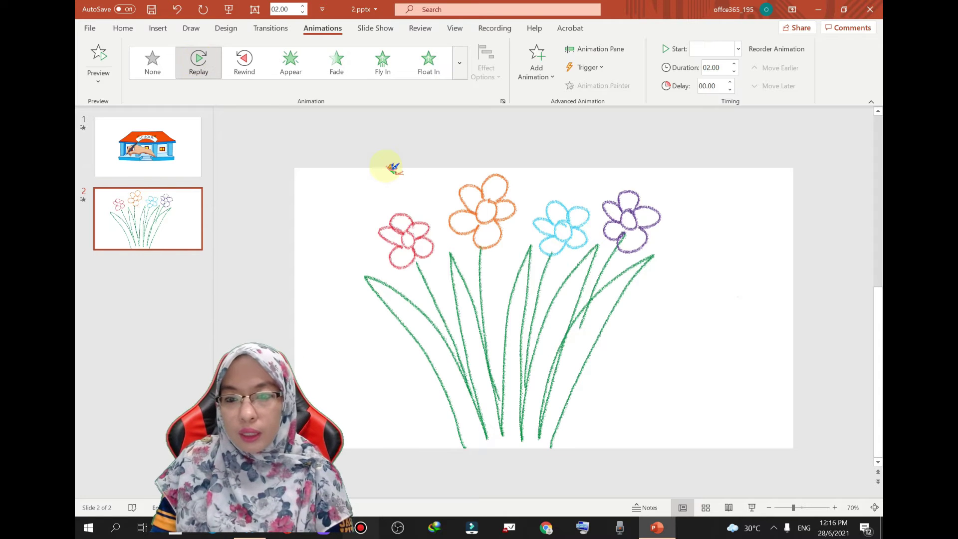
click(739, 49)
click(721, 92)
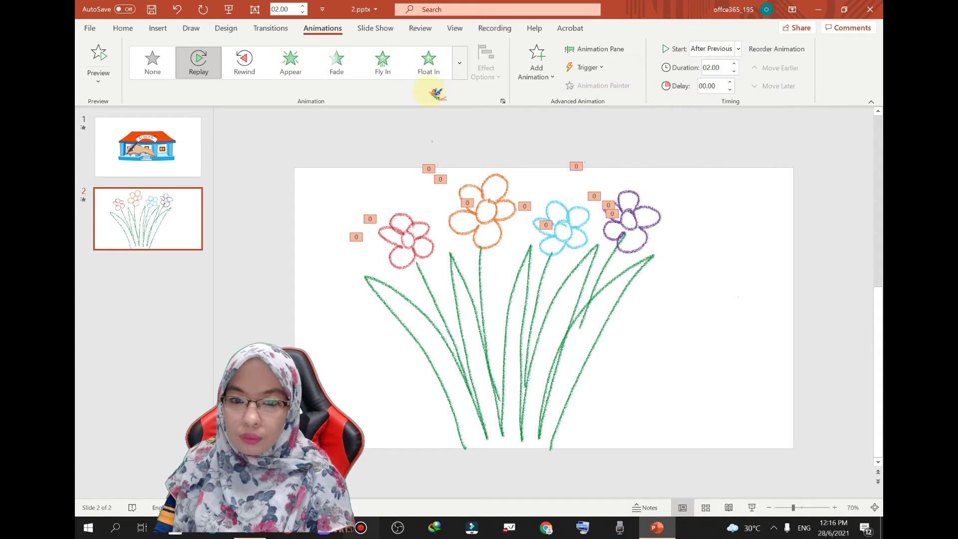
Show the animation pane and play the Replay animations of the leaves and flowers.
click(619, 49)
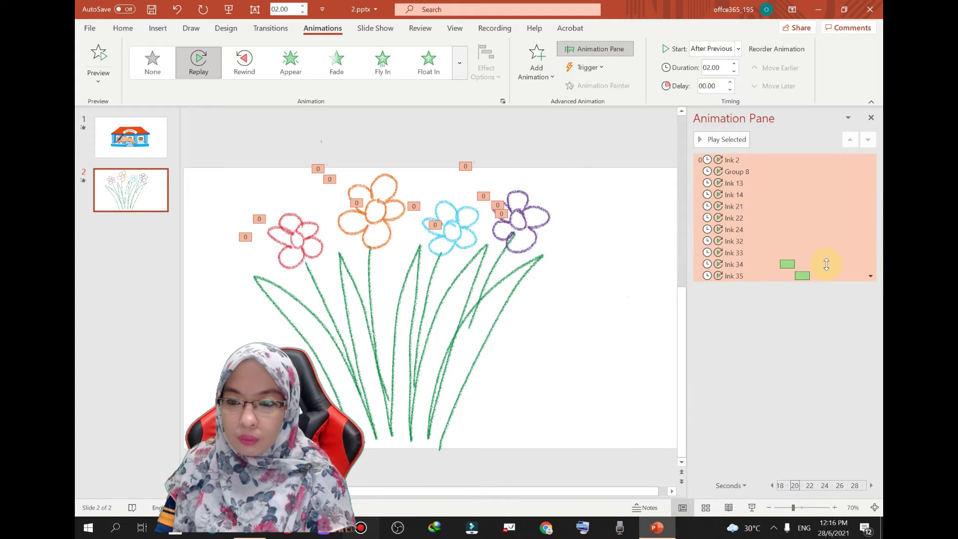
click(722, 139)
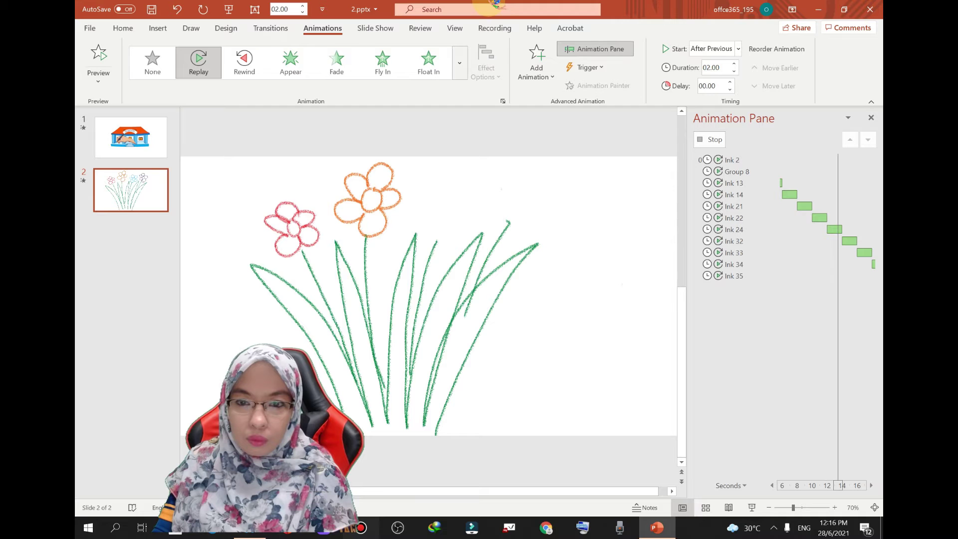
mouse_move(499, 5)
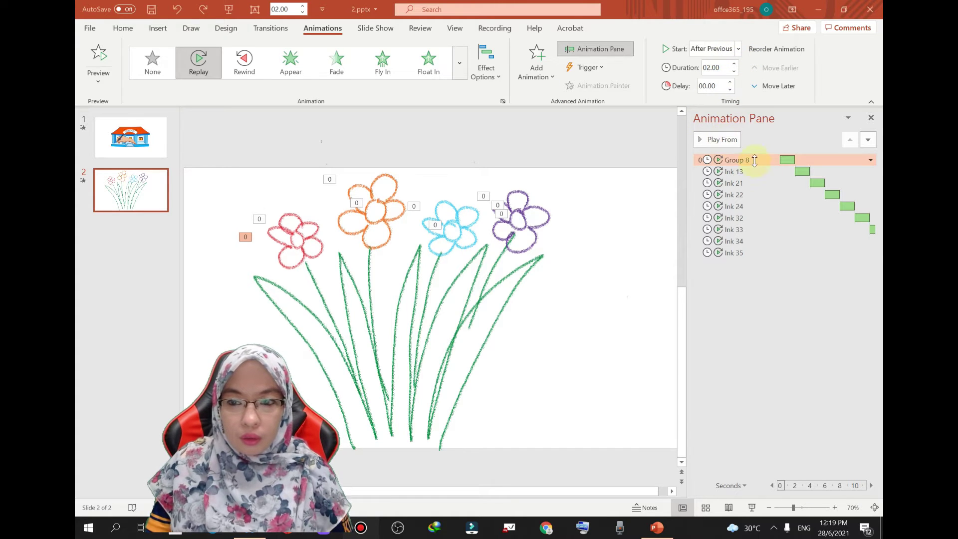
click(723, 141)
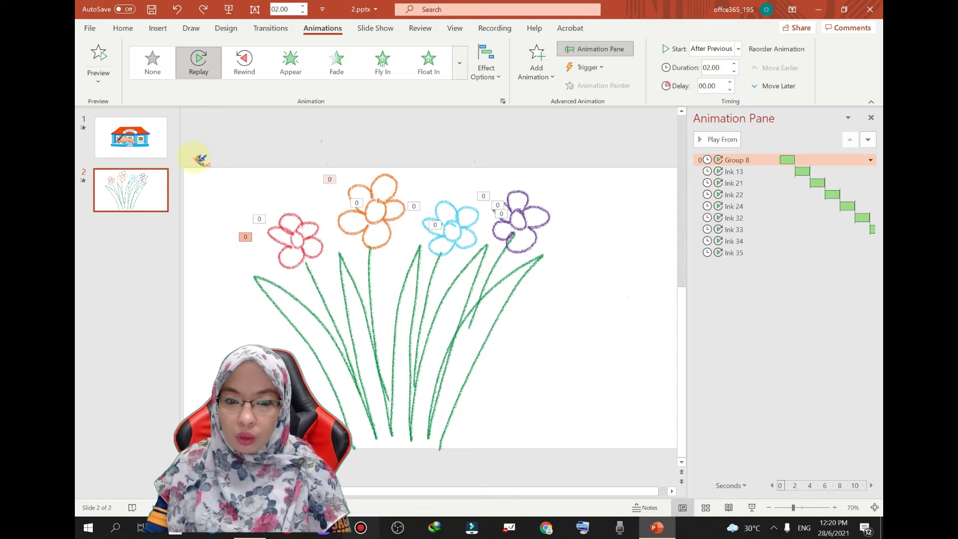
Set the animation duration of all the ink drawings to 01.00 second and play the sequence.
mouse_move(187, 155)
mouse_down()
mouse_move(208, 184)
mouse_move(616, 475)
mouse_move(667, 475)
mouse_move(666, 450)
mouse_up()
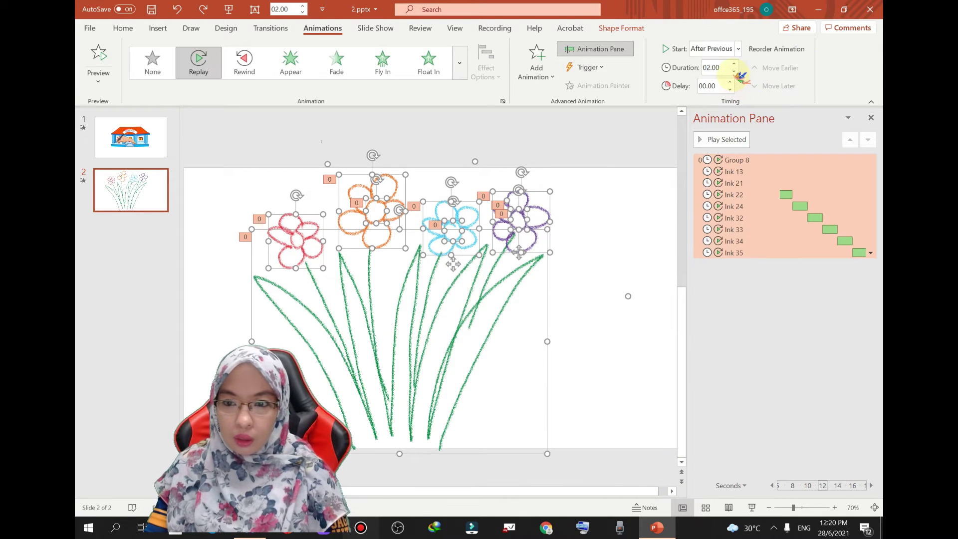
click(734, 72)
click(734, 72)
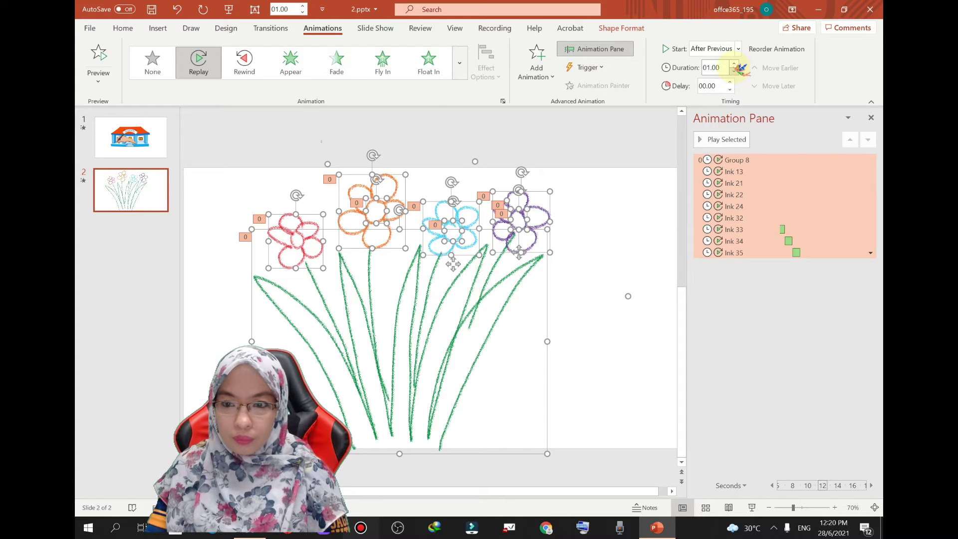
click(735, 139)
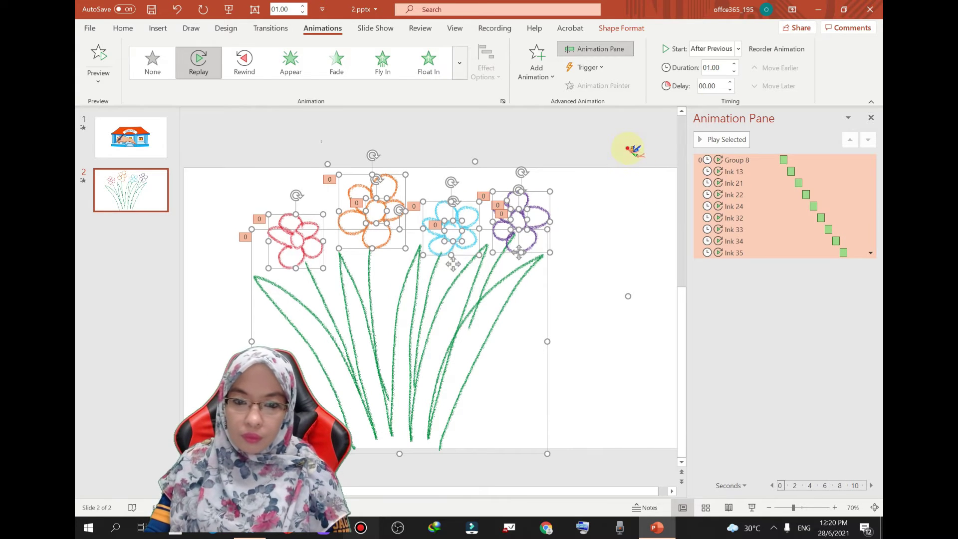
click(633, 150)
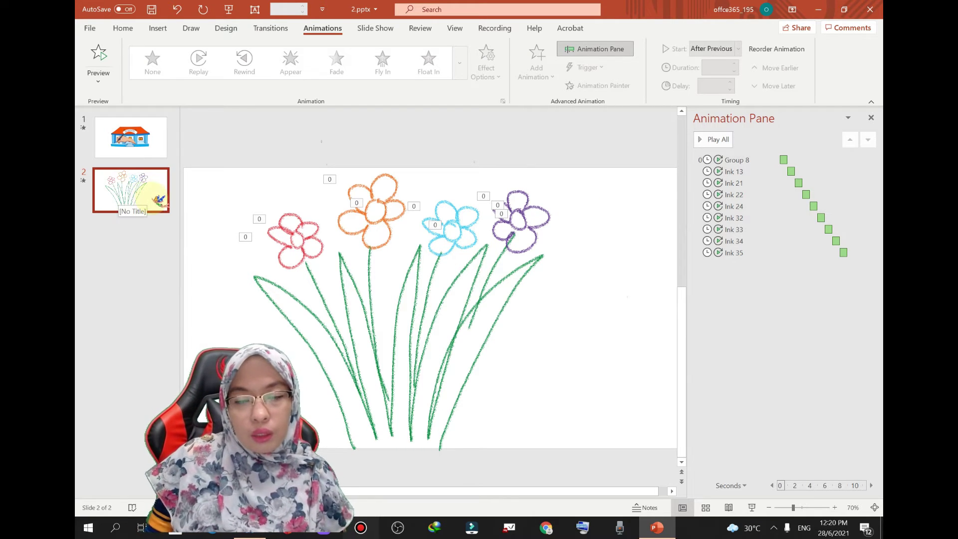
Add a blank slide after slide 2 and sketch a tree with a cloud-shaped crown and curved trunk using a dark pencil.
right_click(141, 200)
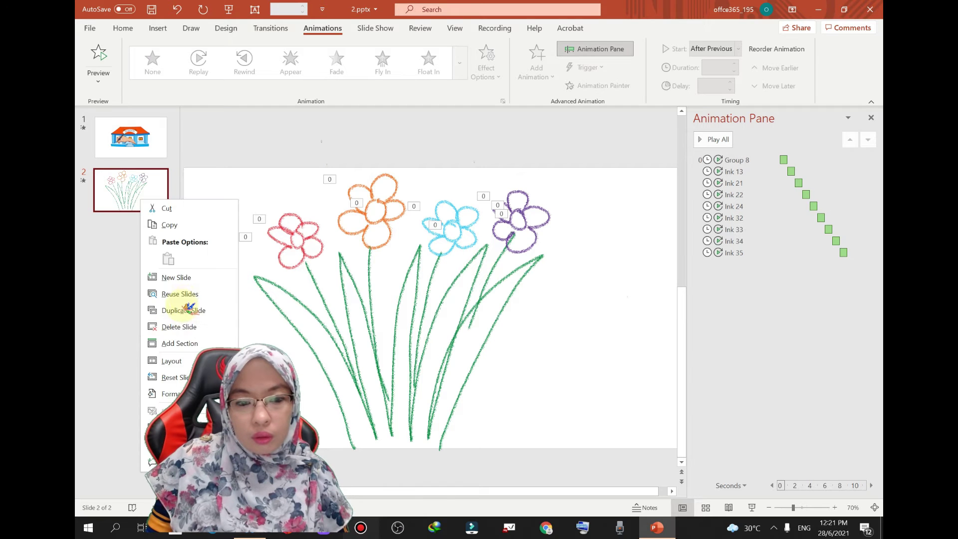
click(204, 281)
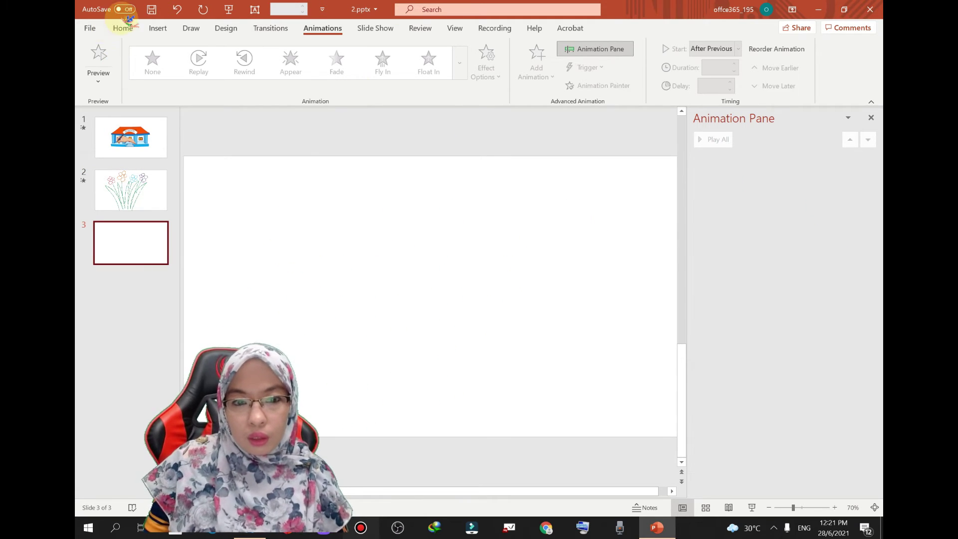
click(191, 28)
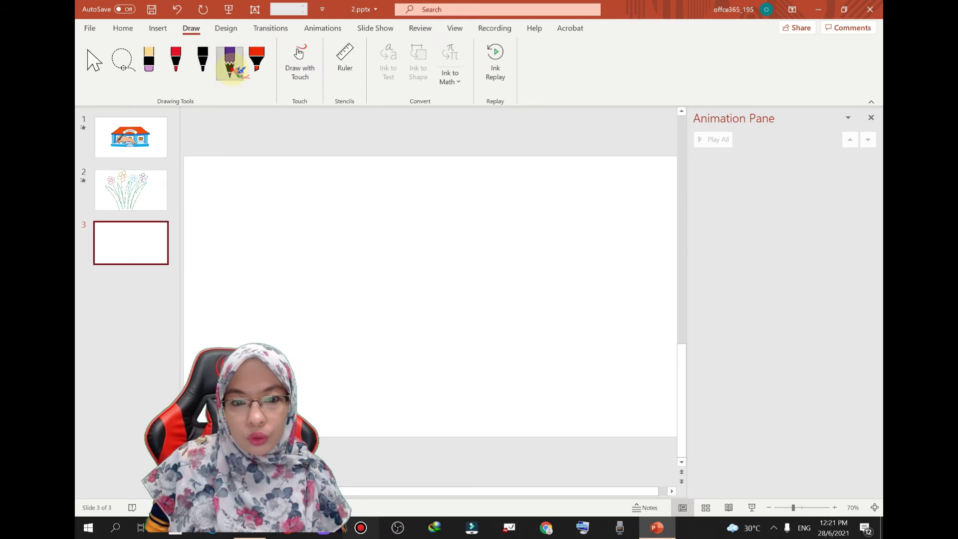
click(233, 69)
click(223, 272)
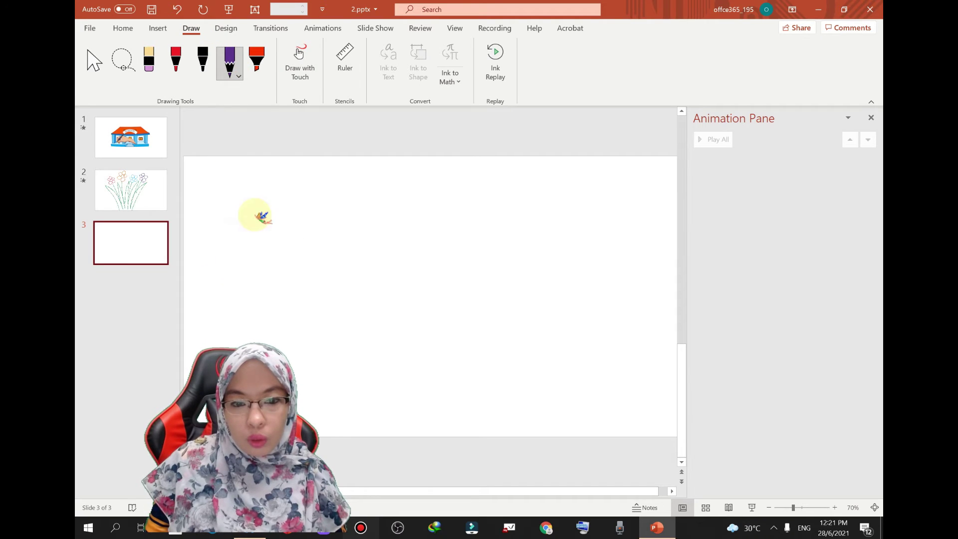
click(231, 63)
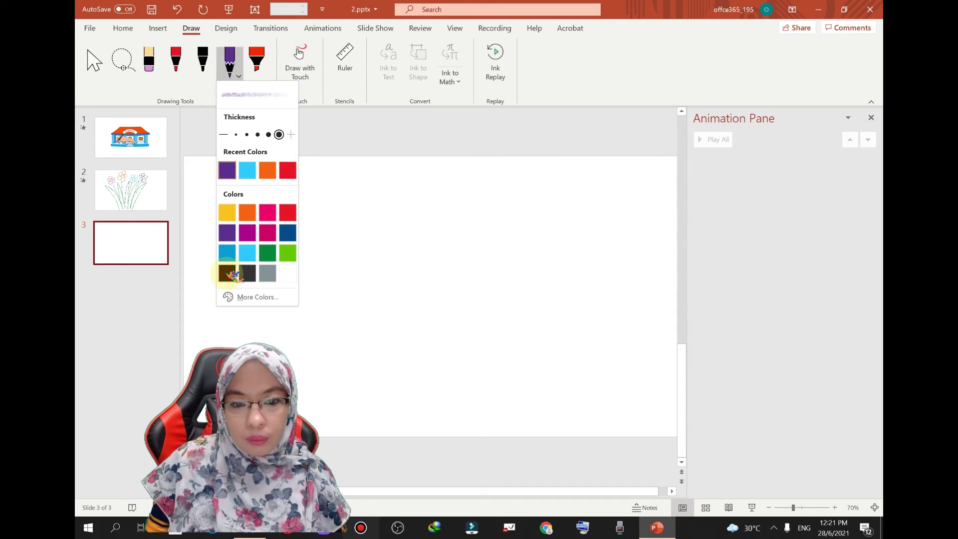
click(228, 273)
click(298, 53)
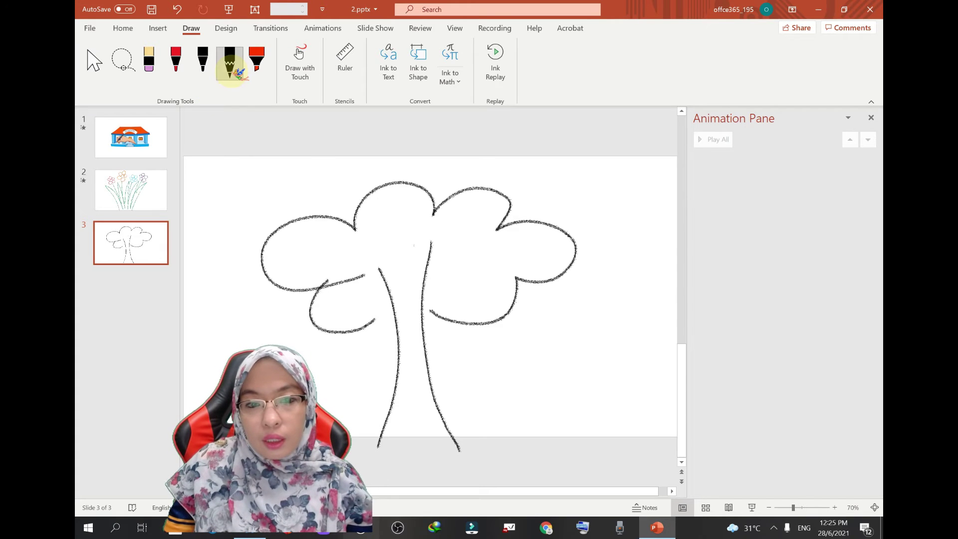
Apply the Replay animation to the whole tree drawing on slide 3.
click(333, 29)
mouse_move(225, 179)
mouse_down()
mouse_move(566, 357)
mouse_move(605, 479)
mouse_move(596, 487)
mouse_up()
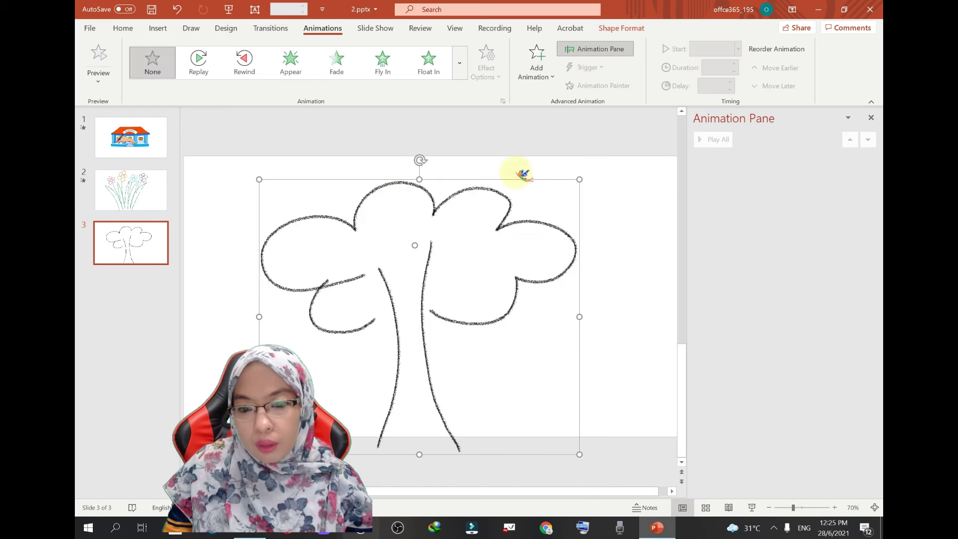
click(199, 64)
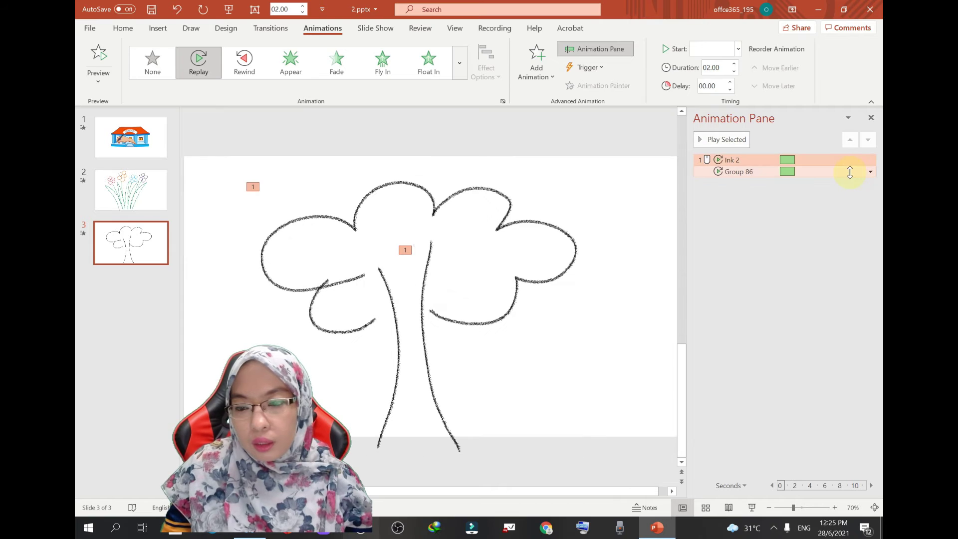
Remove the Replay animation of the stray ink mark Ink 2, keeping only the tree group's animation.
click(732, 159)
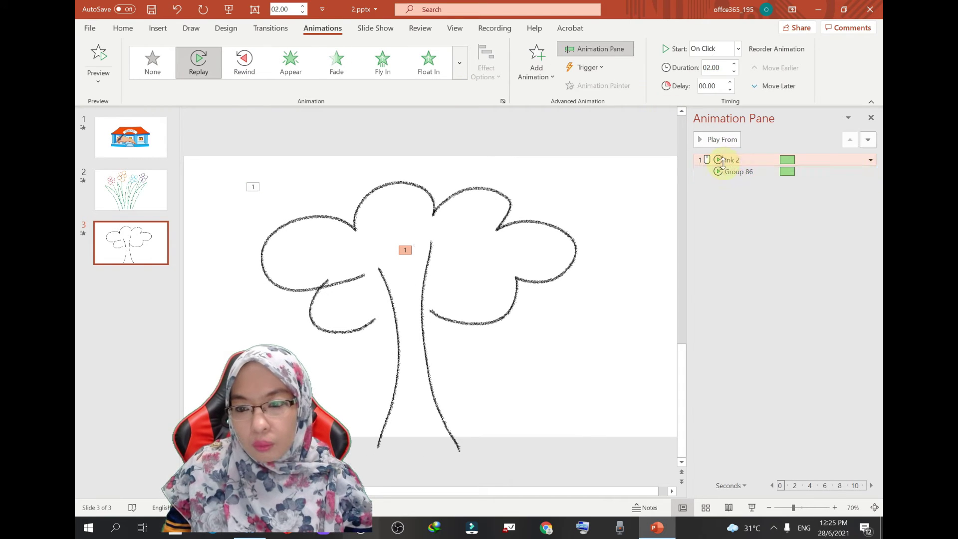
click(871, 160)
click(871, 146)
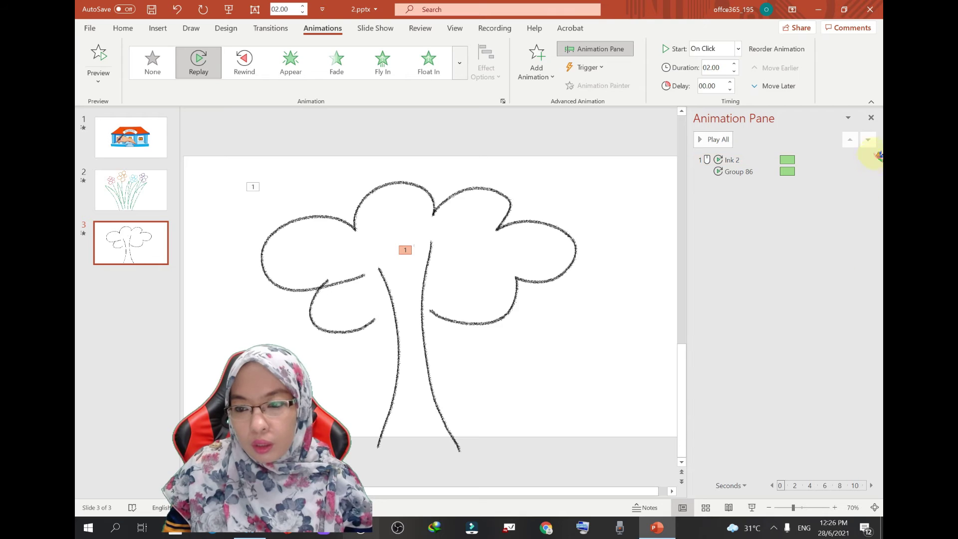
click(870, 160)
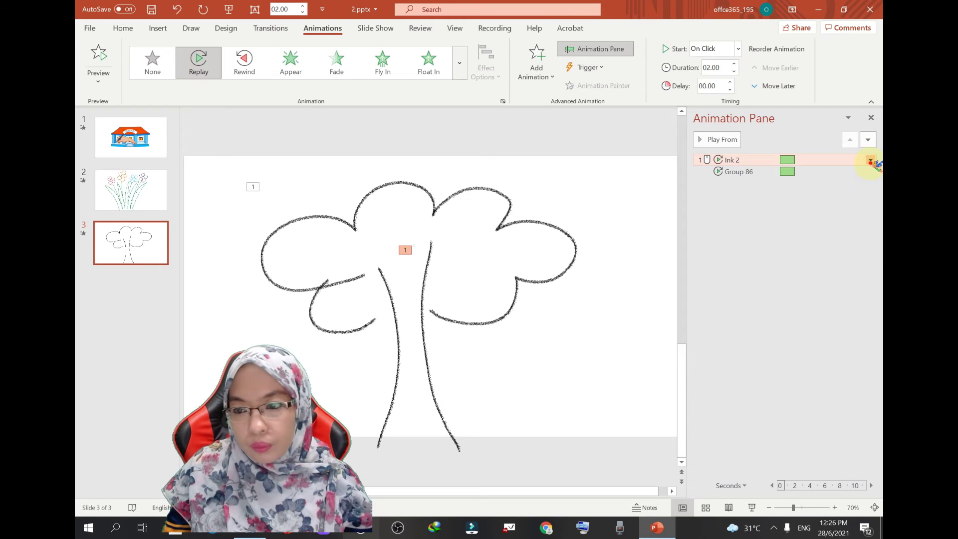
click(871, 161)
click(844, 259)
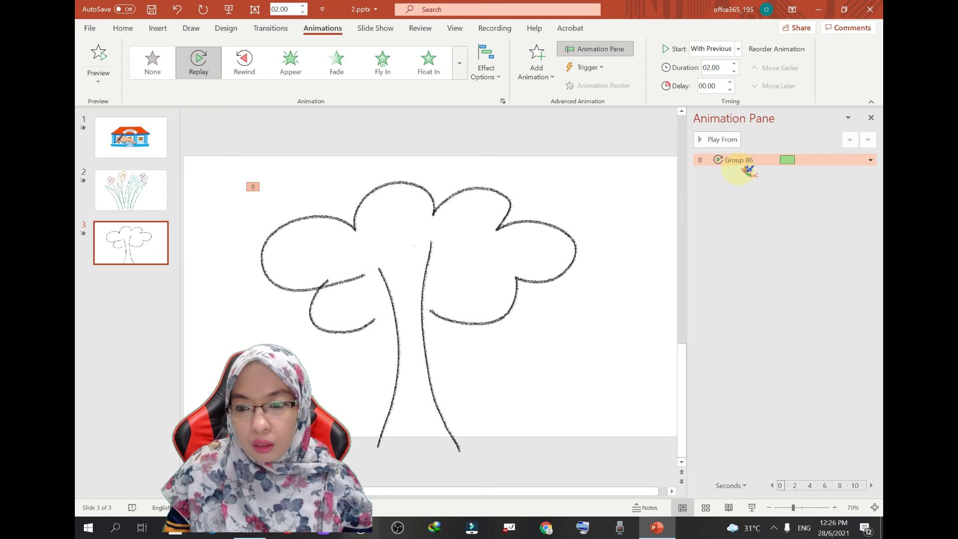
click(872, 160)
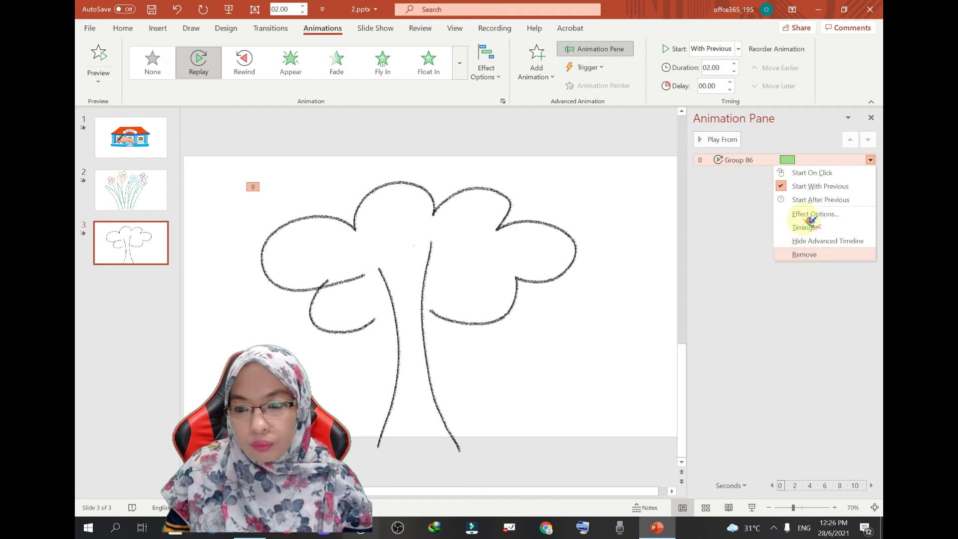
click(736, 142)
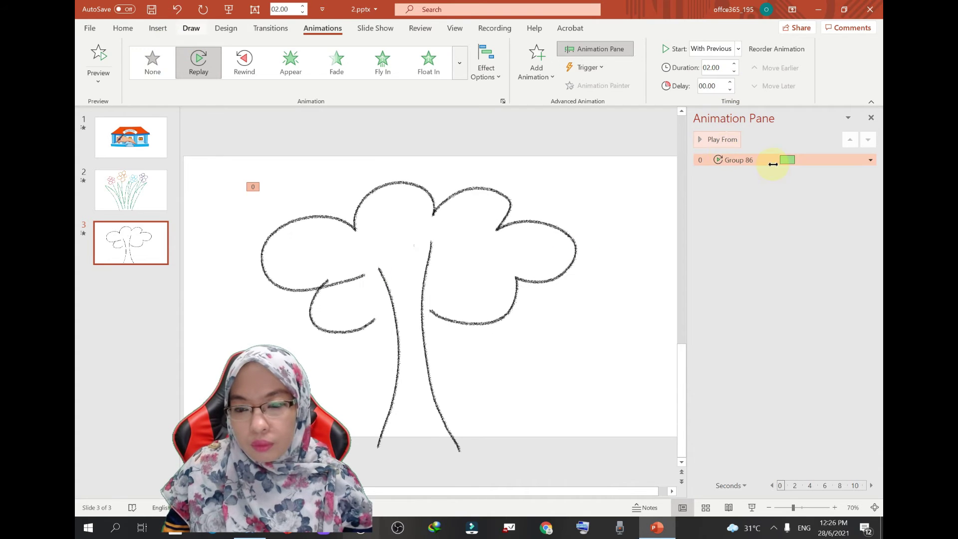
Ungroup the tree drawing into its separate ink strokes and clear the selection.
click(445, 210)
click(621, 28)
click(746, 67)
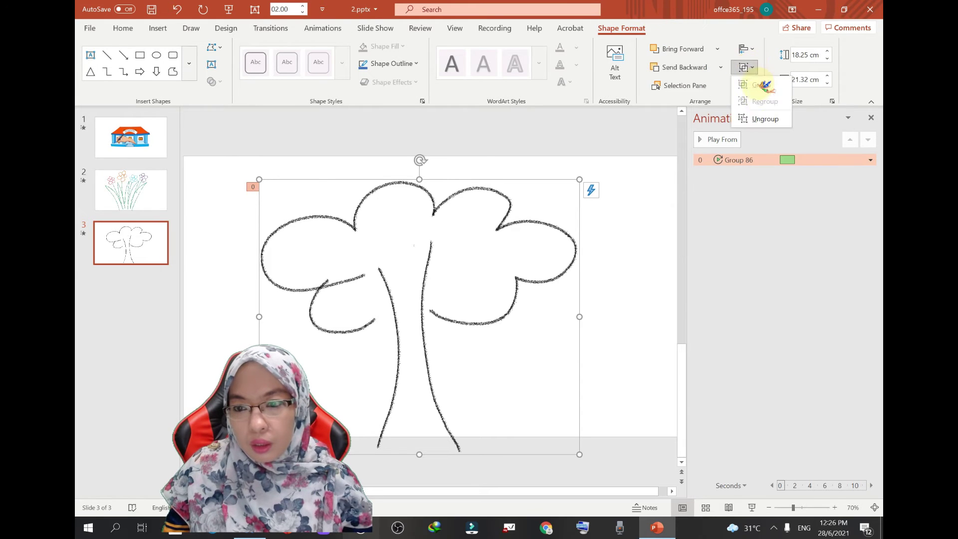
click(765, 119)
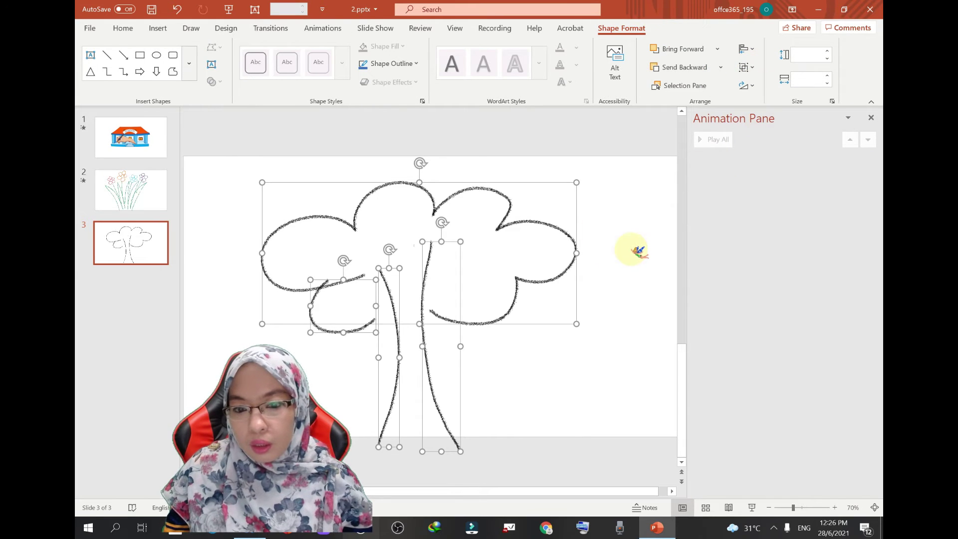
click(329, 180)
click(123, 28)
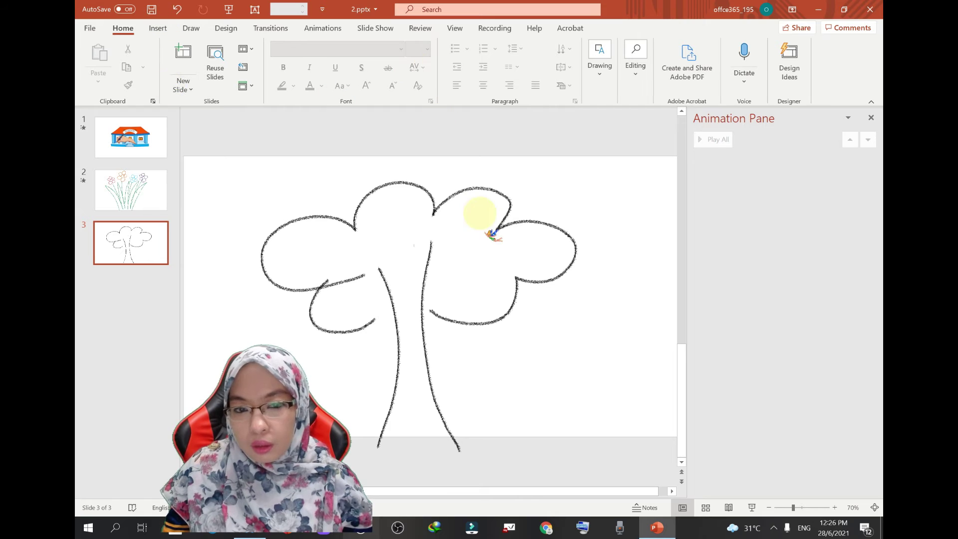
Set the outline colour of the large crown stroke and the small leaf curve below it to dark green.
click(391, 187)
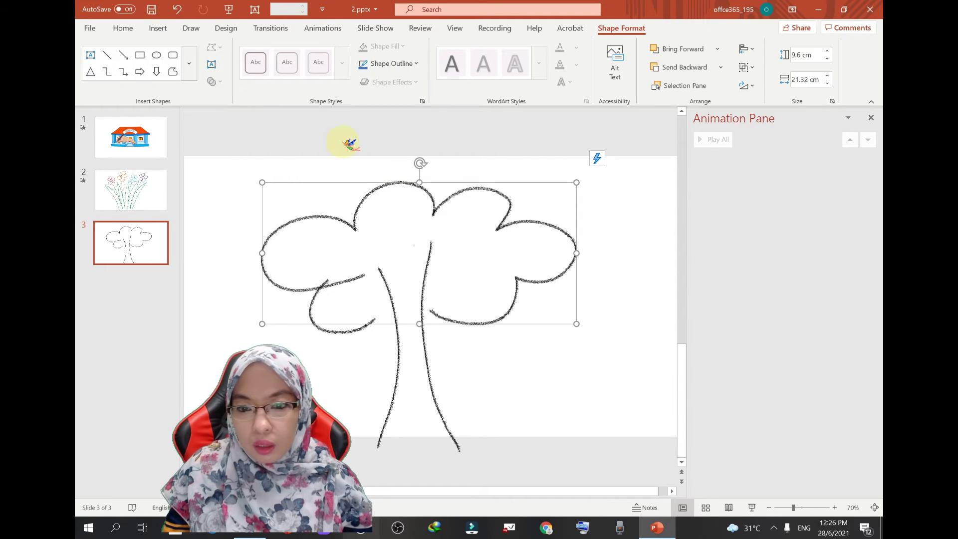
click(391, 64)
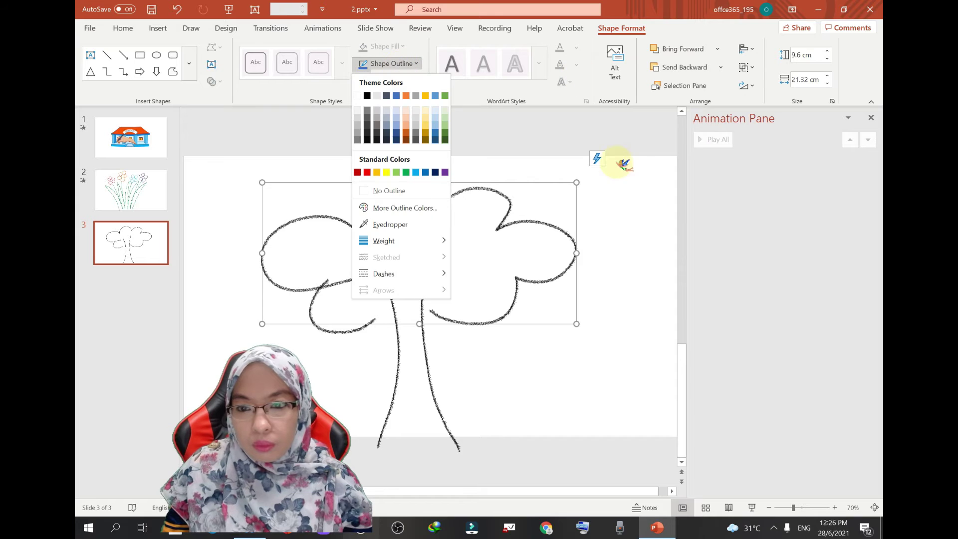
click(453, 213)
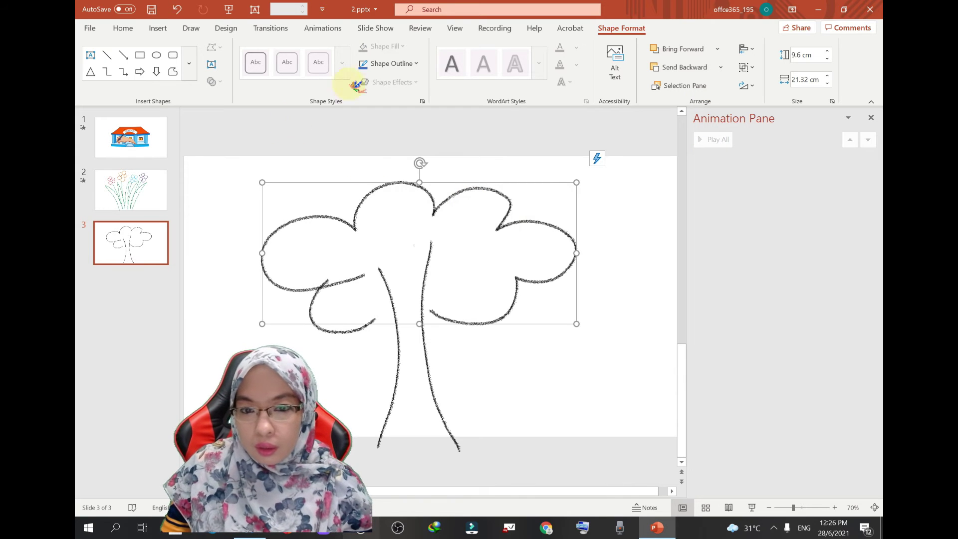
click(378, 67)
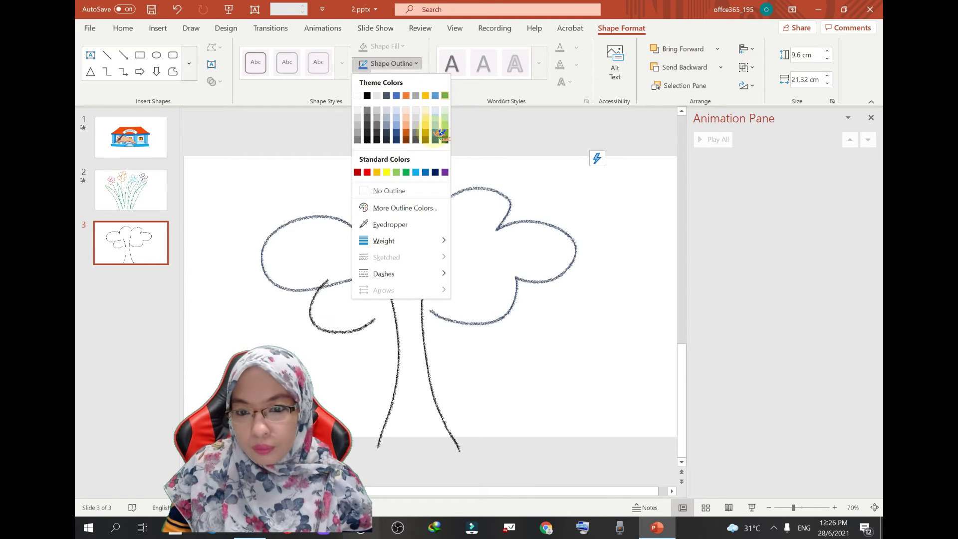
click(446, 140)
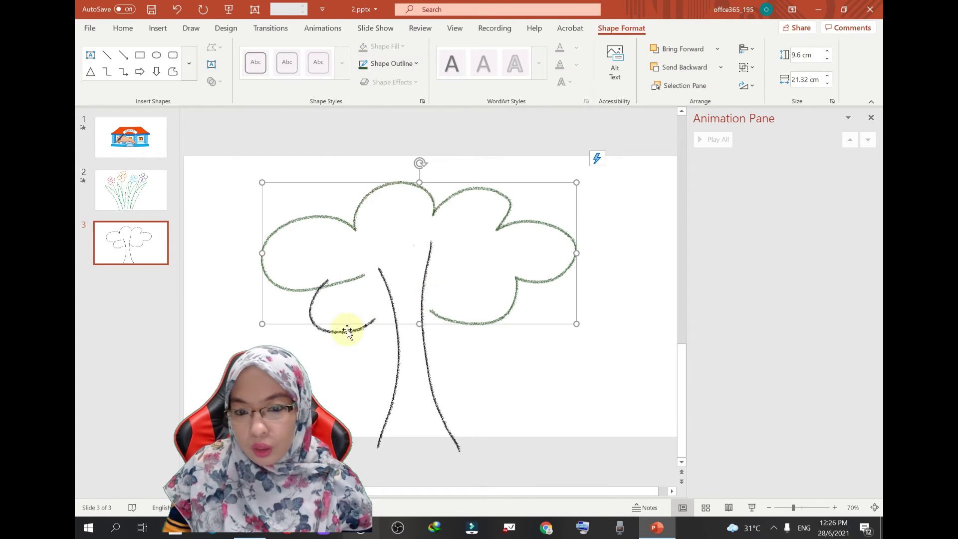
click(314, 308)
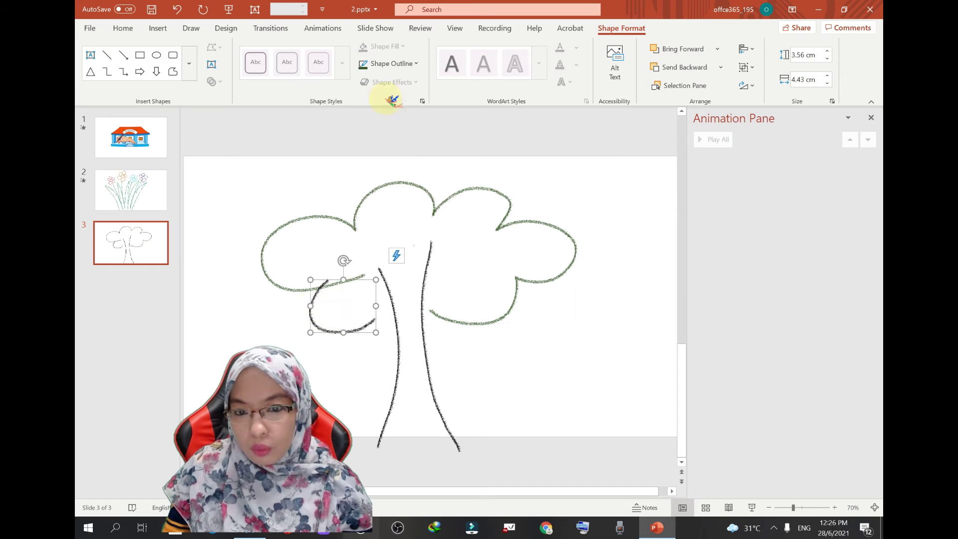
click(392, 63)
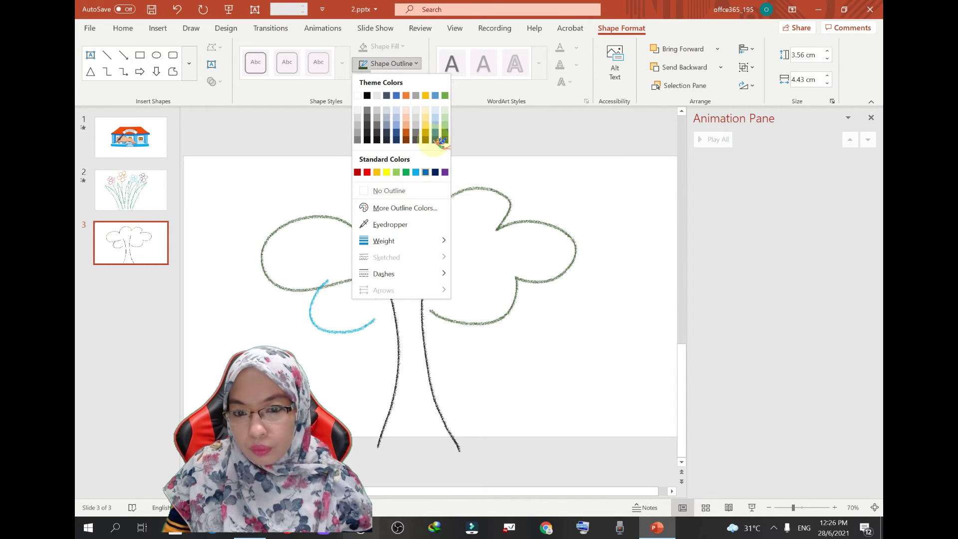
click(445, 134)
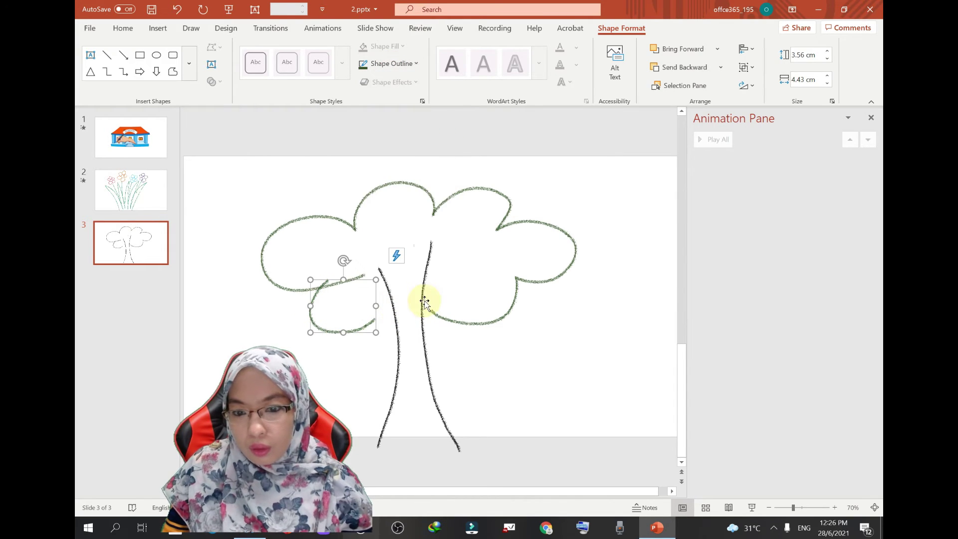
Set the outline colour of both curved trunk lines to dark orange-brown and clear the selection.
click(424, 301)
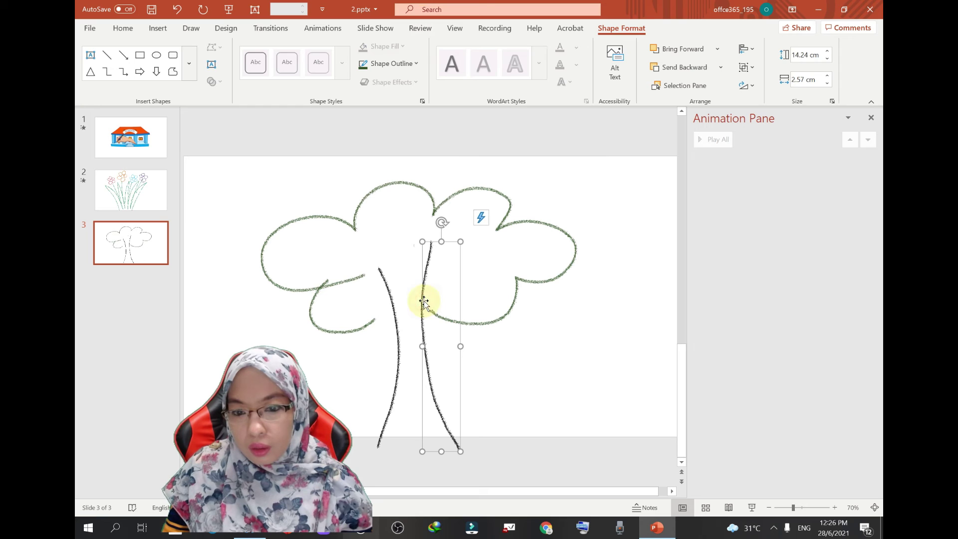
click(416, 64)
click(405, 139)
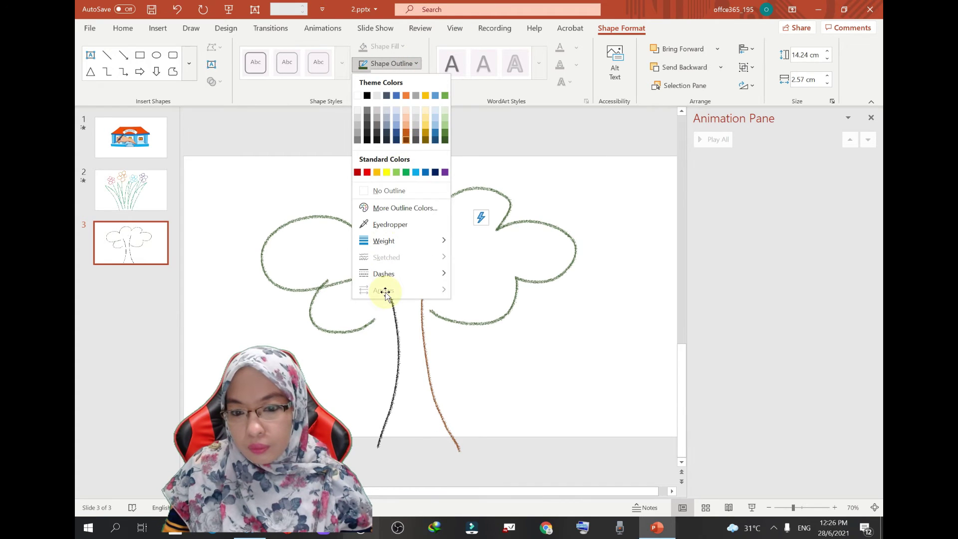
click(386, 289)
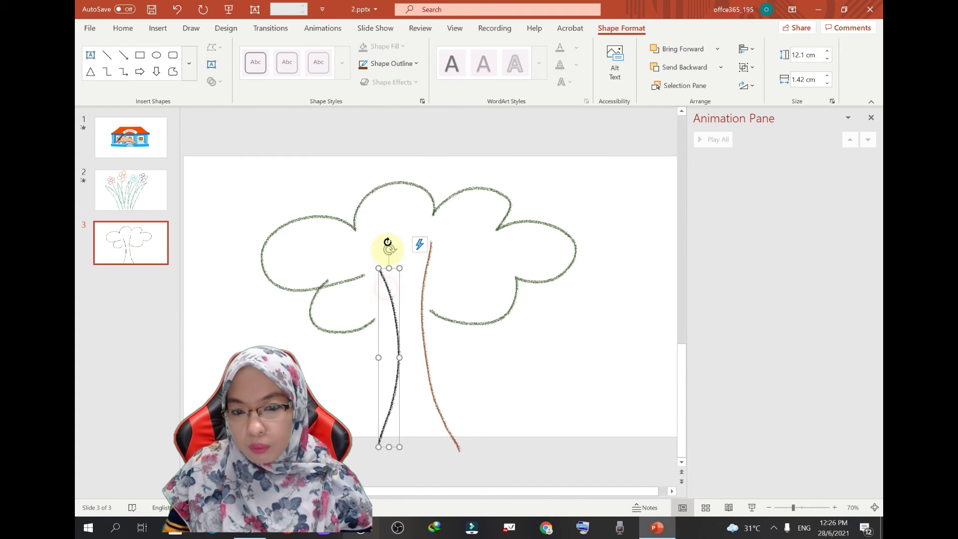
click(392, 63)
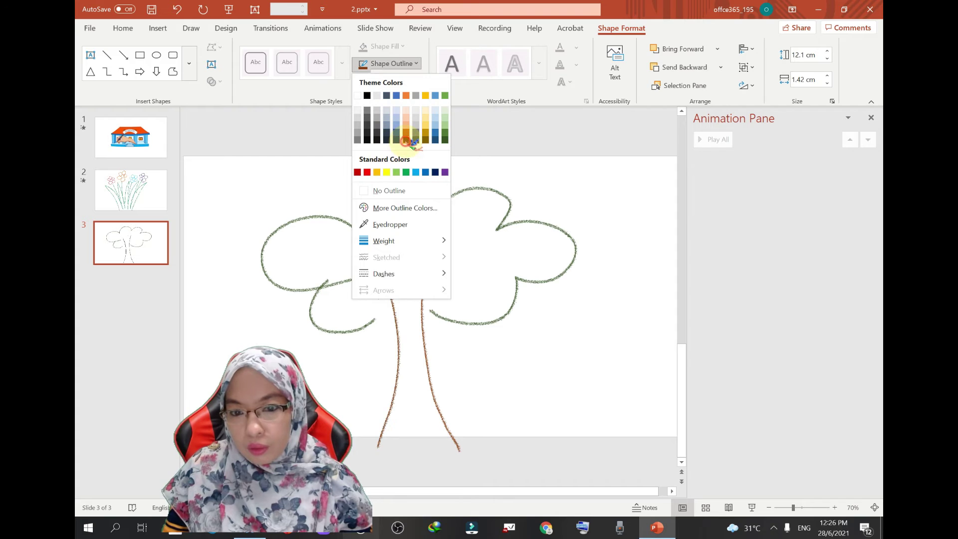
click(405, 139)
click(602, 201)
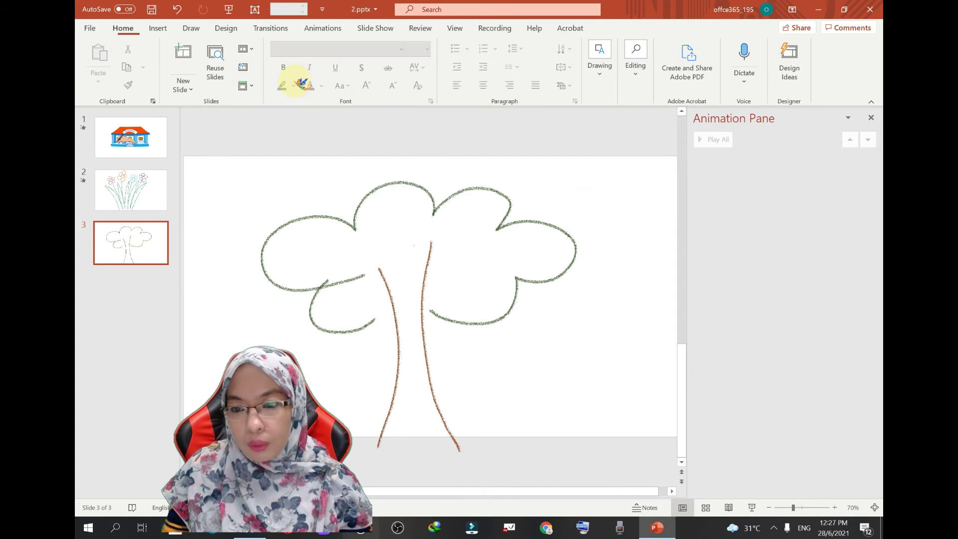